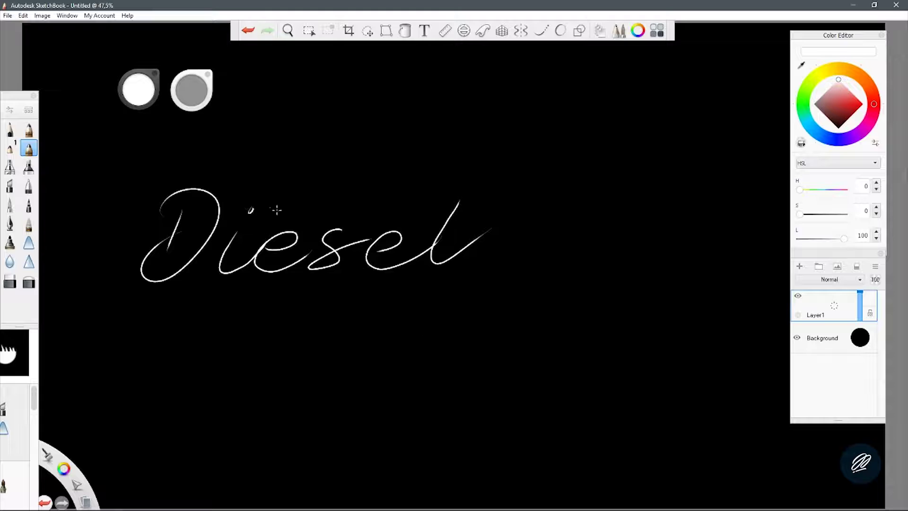
Step: Draw a curved underline beneath the word Diesel, then lasso the D and enlarge it
drag(440, 305, 198, 311)
click(367, 31)
mouse_move(102, 232)
mouse_down()
mouse_move(231, 196)
mouse_move(231, 146)
mouse_up()
drag(243, 215, 372, 247)
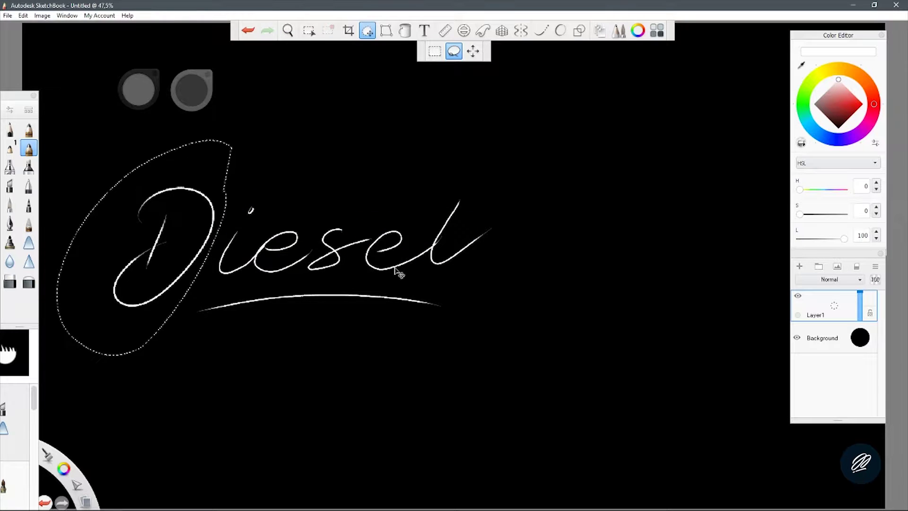
Step: Lasso the whole Diesel lettering with its underline, then enlarge it and centre it on the canvas
click(450, 105)
drag(450, 106, 615, 170)
drag(629, 243, 665, 274)
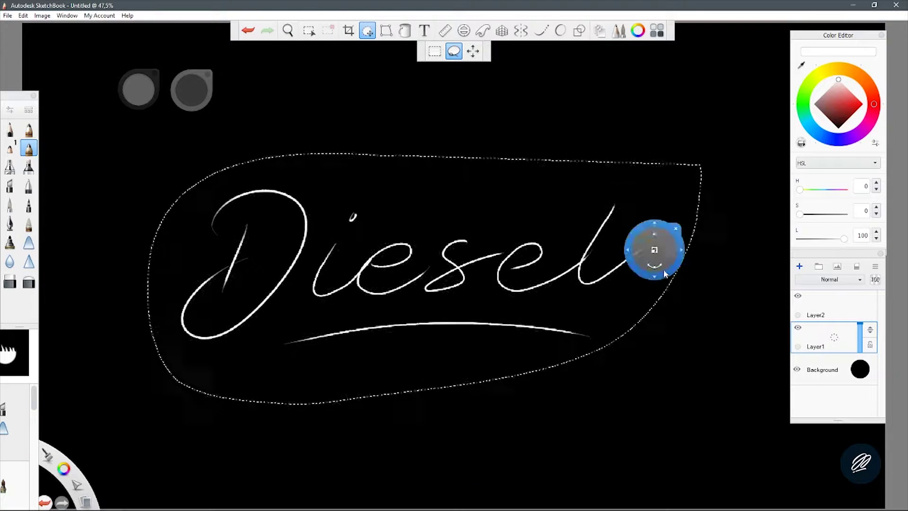
click(665, 273)
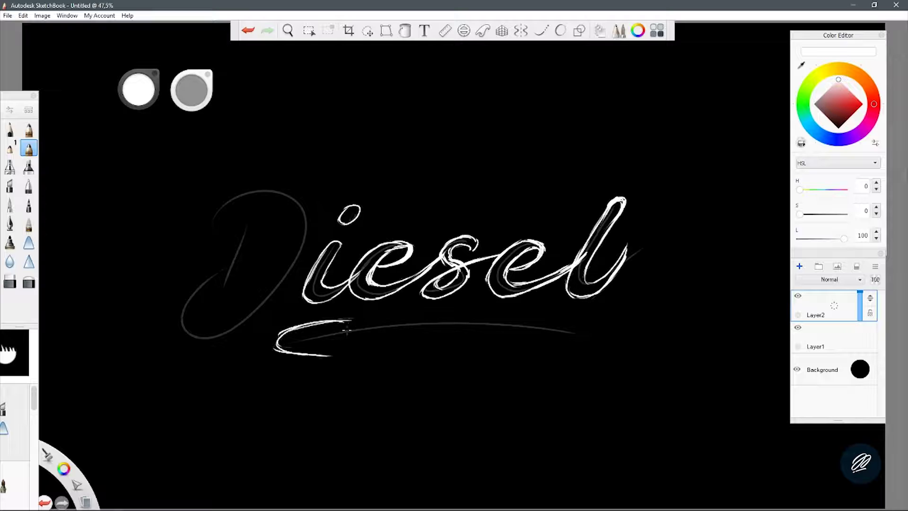
Step: Sketch a wavy swash outline on Layer2 over the underline guide, erasing and redrawing stray parts
drag(348, 328, 586, 332)
key(e)
mouse_move(436, 324)
mouse_down()
mouse_move(544, 335)
mouse_move(415, 328)
mouse_move(322, 364)
mouse_move(541, 340)
mouse_up()
key(ctrl+z)
key(e)
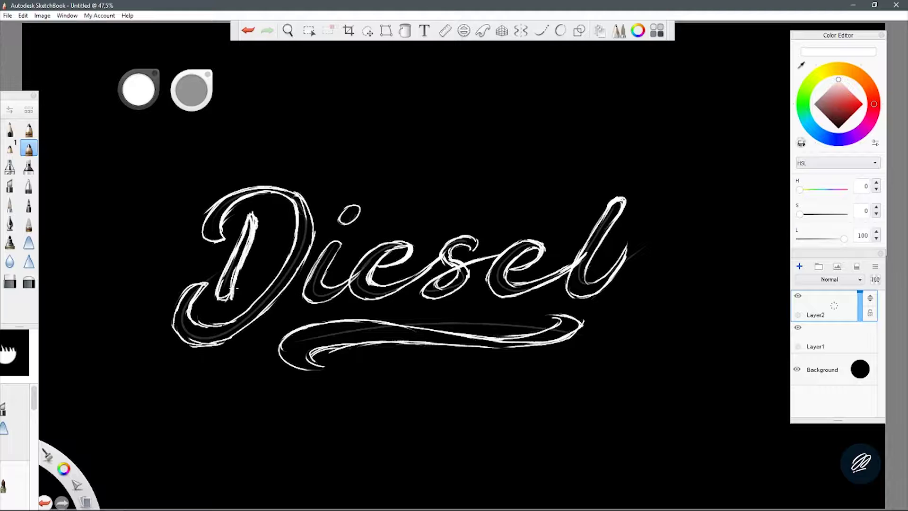
Step: Lasso the inner stem of the D and nudge it slightly towards the centre of the letter
click(368, 31)
mouse_move(211, 303)
mouse_down()
mouse_move(249, 192)
mouse_move(222, 307)
mouse_up()
click(644, 251)
key(b)
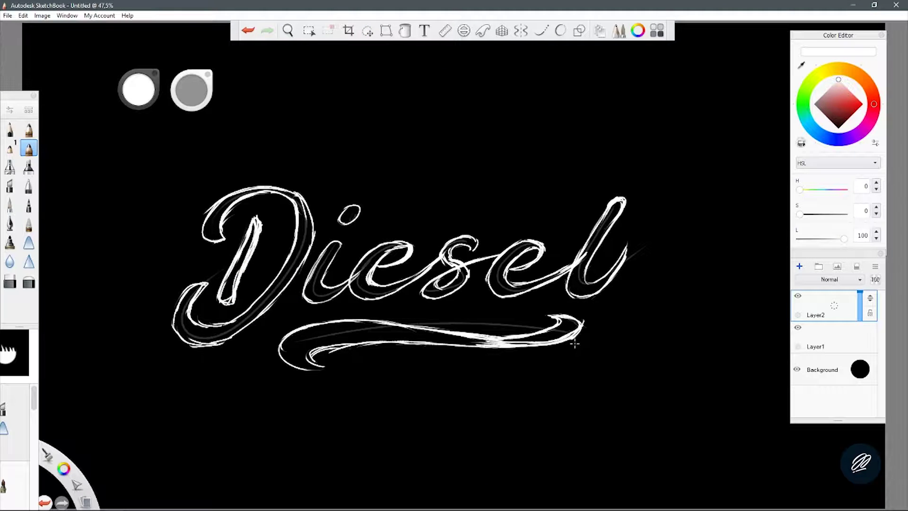
Step: Undo the last touch-up strokes and the latest adjustments to the letter D
key(ctrl+z)
key(ctrl+z)
key(ctrl+z)
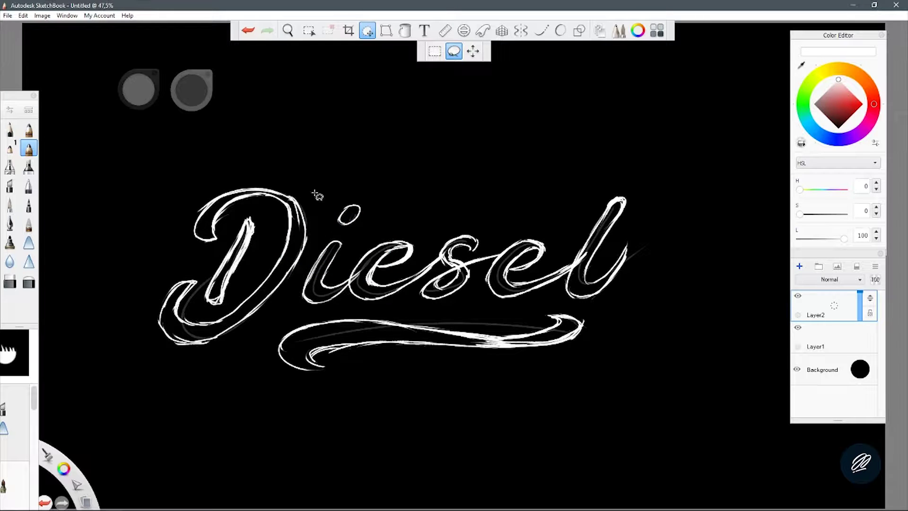
key(ctrl+z)
key(ctrl+z)
key(ctrl+z)
Step: Fill the lowercase letters with solid white using a textured brush, then lasso the l and move it closer to the e
click(9, 242)
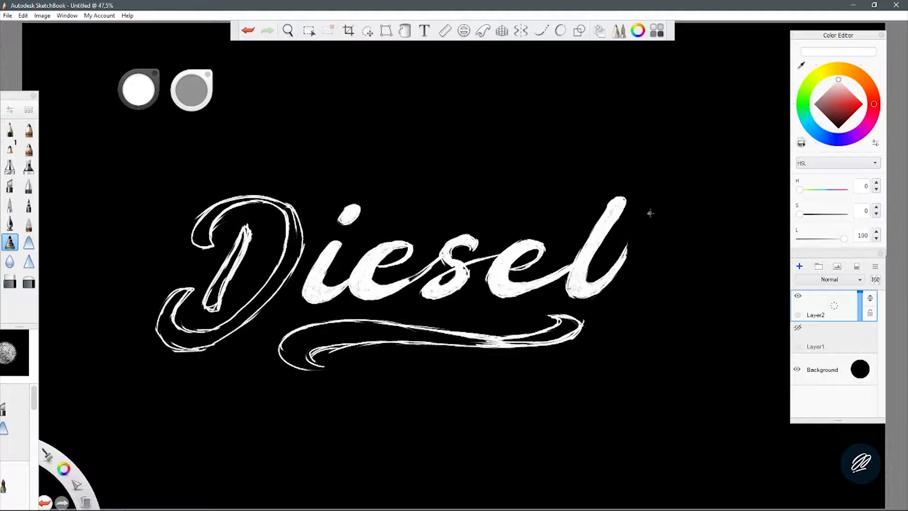
key(l)
drag(609, 189, 669, 197)
click(29, 148)
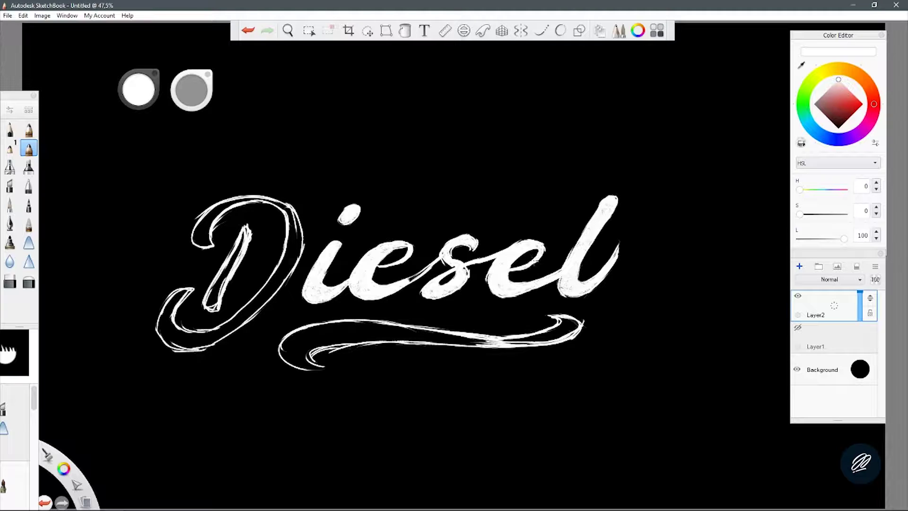
Step: Touch up the edges of the lowercase letters and fill the outlined D with solid white
key(e)
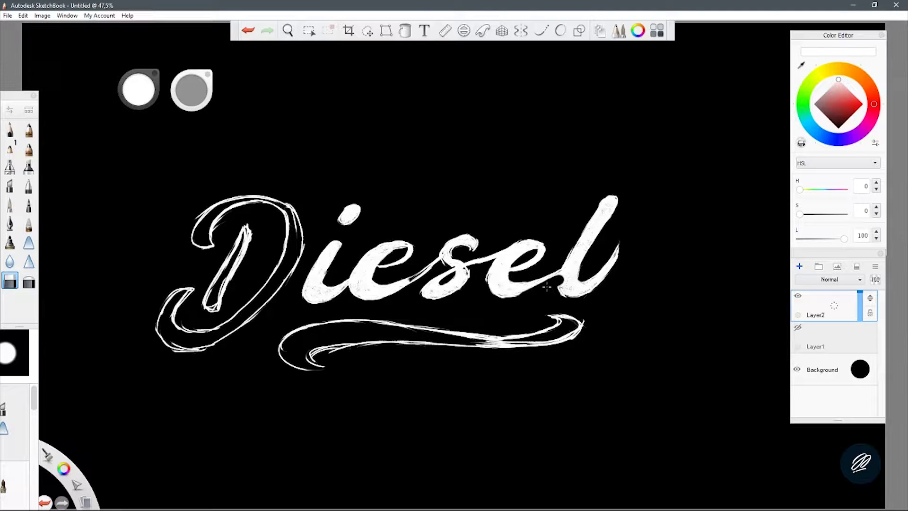
key(e)
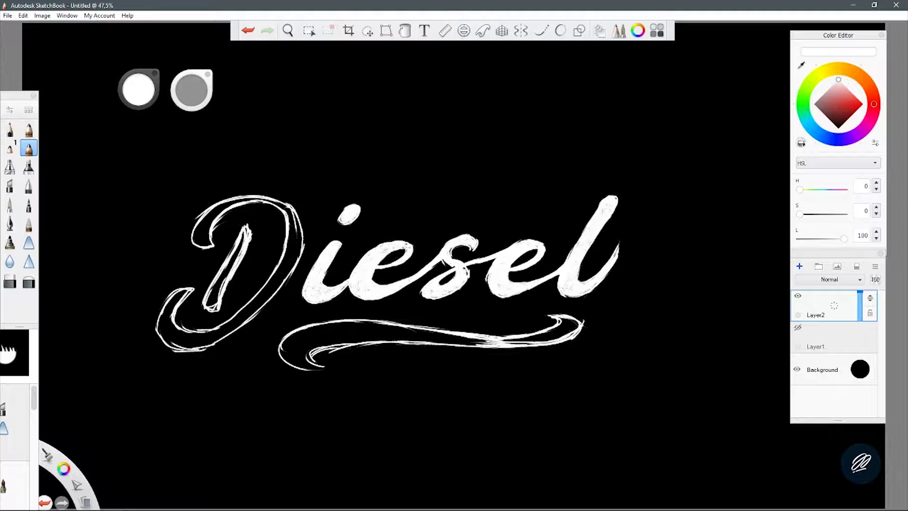
key(b)
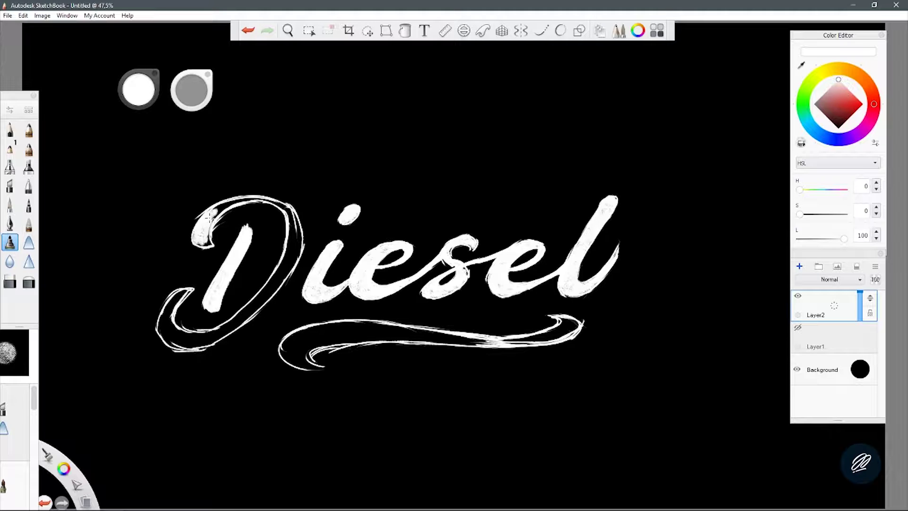
mouse_move(290, 220)
mouse_down()
mouse_move(269, 293)
mouse_move(236, 323)
mouse_move(183, 341)
mouse_up()
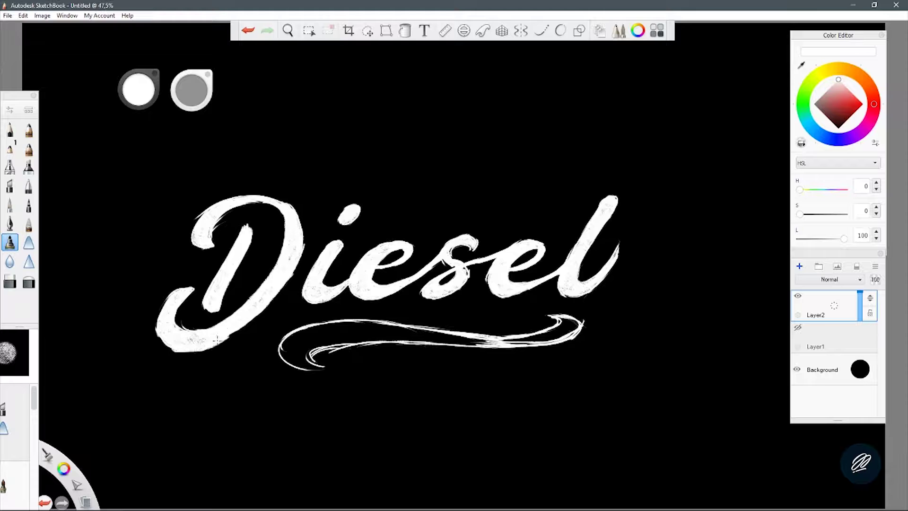
Step: Erase the rough outer edges of the D and taper the tip of its lower hook
key(e)
drag(173, 313, 185, 295)
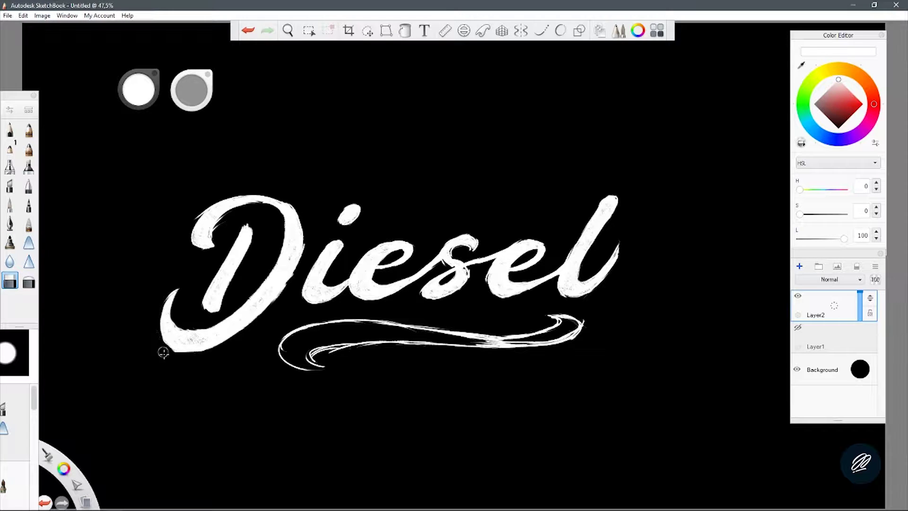
click(28, 148)
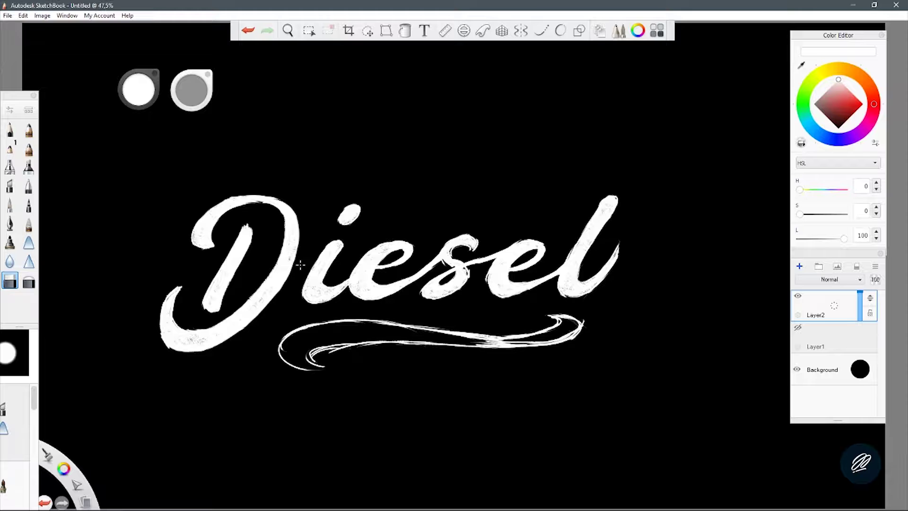
Step: Fill the underline swash with solid white and sharpen its curled ends
click(10, 242)
mouse_move(284, 343)
mouse_down()
mouse_move(386, 332)
mouse_move(367, 343)
mouse_move(505, 336)
mouse_up()
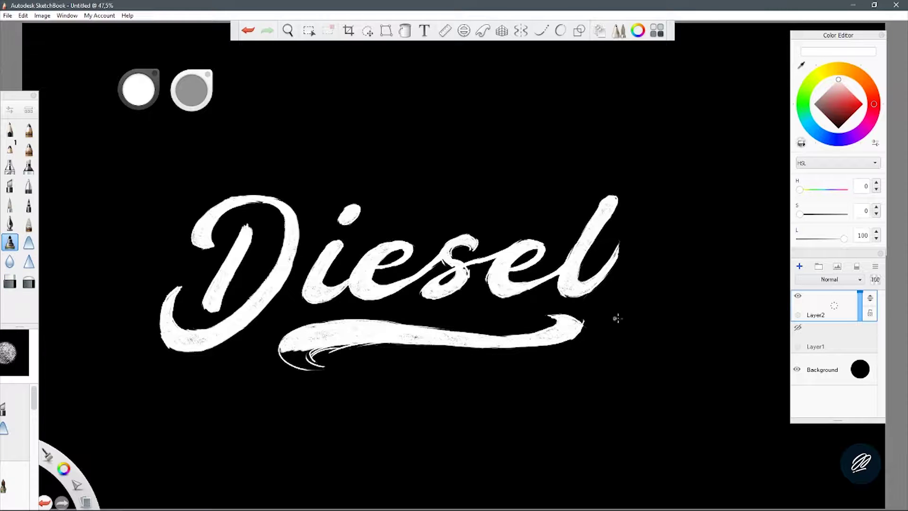
drag(345, 340, 303, 362)
click(28, 148)
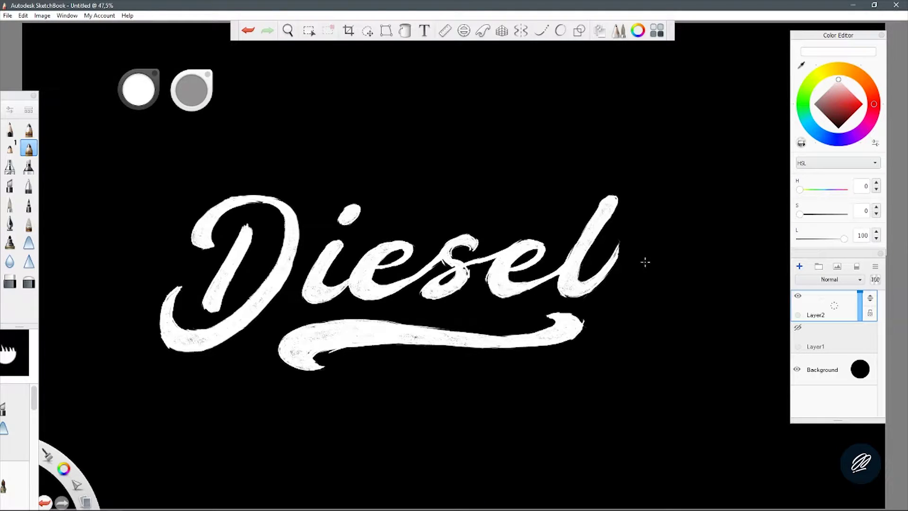
Step: Lasso the underline swash, stretch it wider beneath the lowercase letters and fine-tune its rotation
key(l)
mouse_move(601, 331)
mouse_down()
mouse_move(517, 318)
mouse_move(577, 348)
mouse_move(574, 341)
mouse_up()
click(742, 284)
mouse_move(520, 317)
mouse_down()
mouse_move(481, 318)
mouse_move(431, 351)
mouse_up()
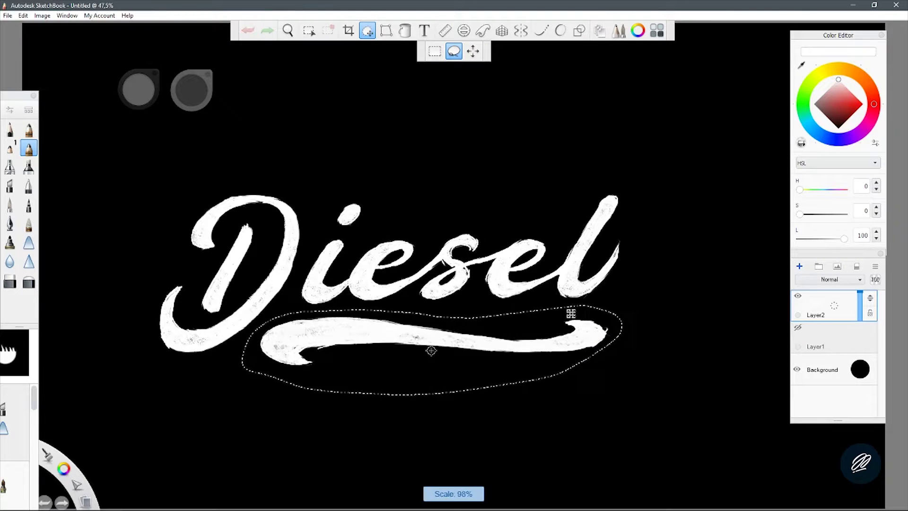
drag(572, 337, 586, 360)
click(719, 358)
drag(542, 314, 452, 312)
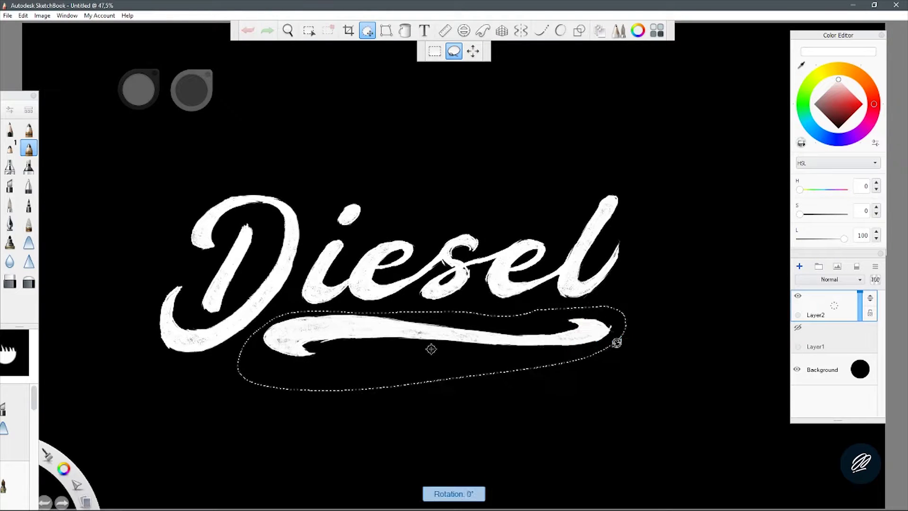
drag(618, 342, 615, 353)
click(736, 289)
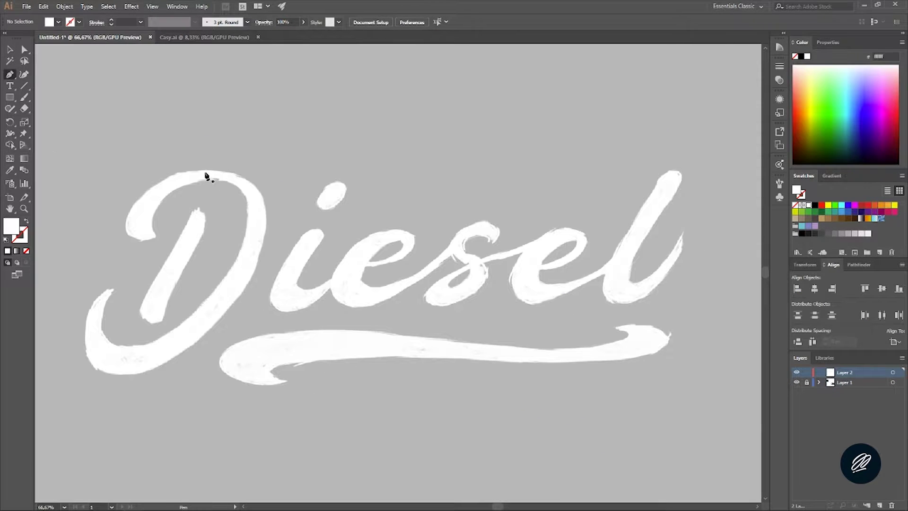
Step: In Illustrator, start tracing the D on Layer 2 with the Pen tool, from its top curve around the upper terminal
scroll(207, 176, up, 2)
click(363, 142)
mouse_move(272, 249)
mouse_down()
mouse_move(272, 260)
mouse_move(307, 239)
mouse_up()
scroll(271, 249, up, 3)
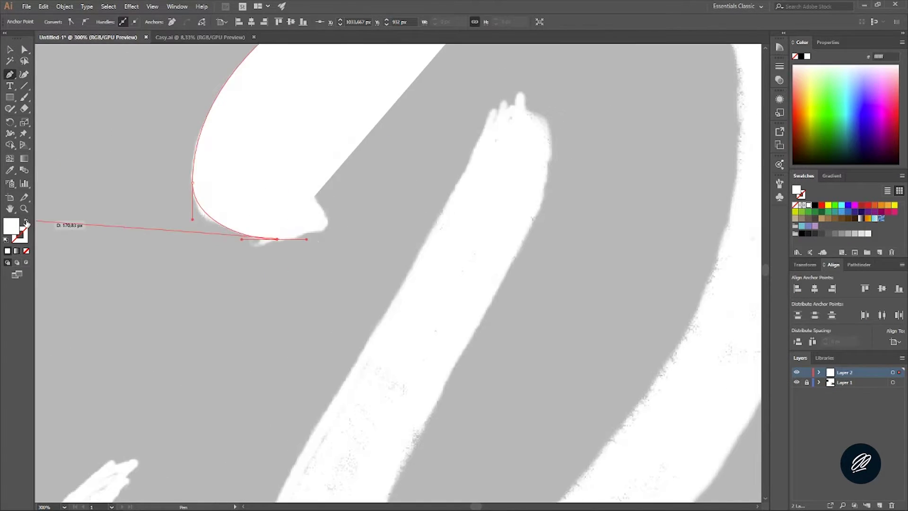
Step: Continue the D's path along the inner edge of its bowl down to the lower hook, using a black stroke without fill
drag(308, 182, 308, 273)
scroll(473, 236, up, 5)
drag(396, 144, 517, 146)
scroll(473, 236, down, 3)
drag(573, 166, 573, 272)
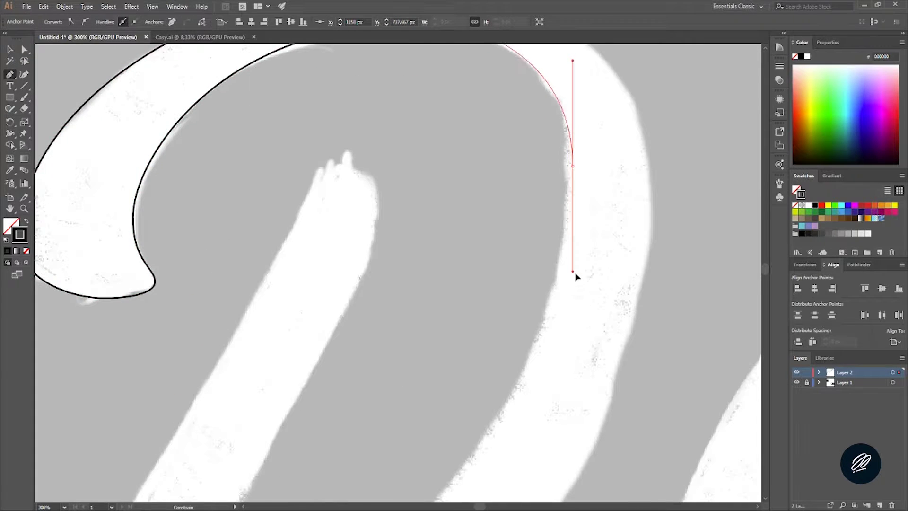
scroll(576, 277, down, 2)
drag(351, 415, 208, 416)
click(351, 415)
scroll(299, 370, up, 2)
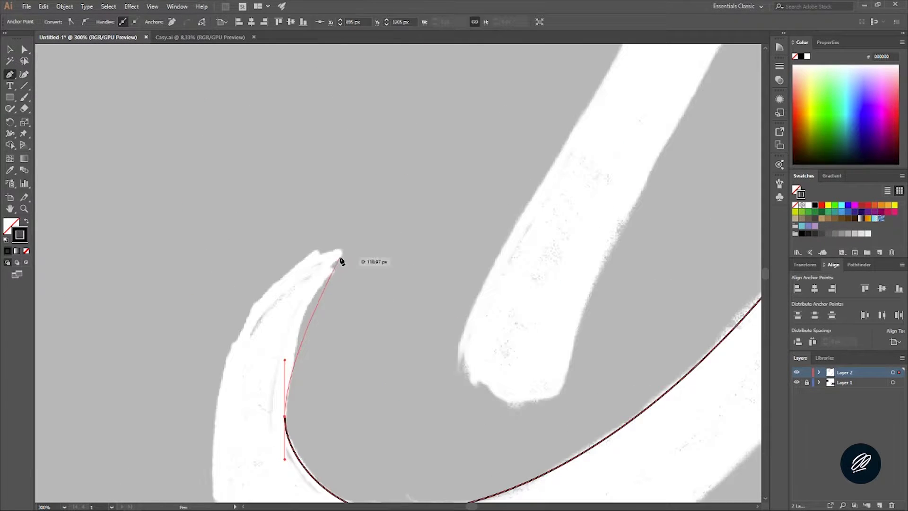
Step: Trace around the pointed tip of the D's hook and down its outer edge to the base
drag(345, 256, 324, 265)
scroll(324, 265, up, 3)
drag(298, 337, 298, 449)
scroll(298, 449, down, 3)
drag(385, 423, 531, 425)
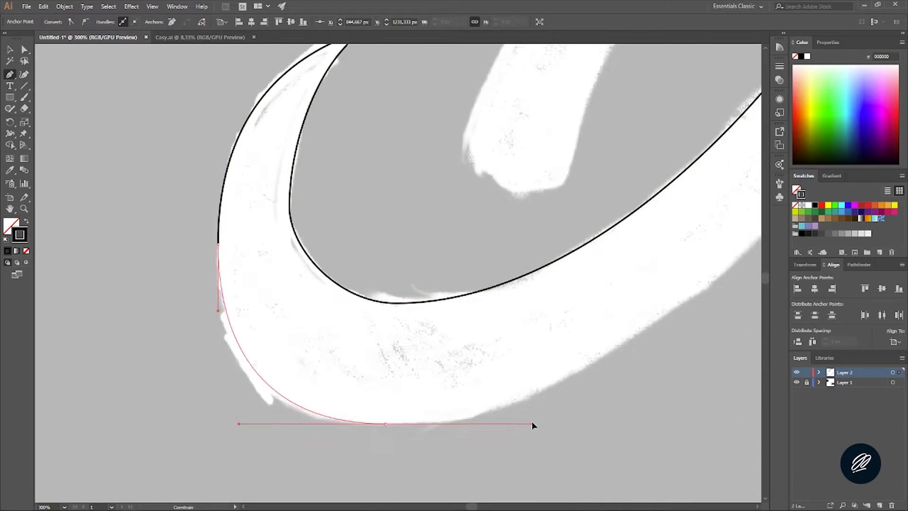
Step: Trace the outer edge of the D's bowl from the base back up to the top curve and close the path
scroll(531, 426, down, 2)
drag(499, 229, 499, 97)
scroll(499, 97, up, 2)
scroll(574, 163, up, 3)
drag(331, 175, 267, 182)
scroll(542, 227, down, 2)
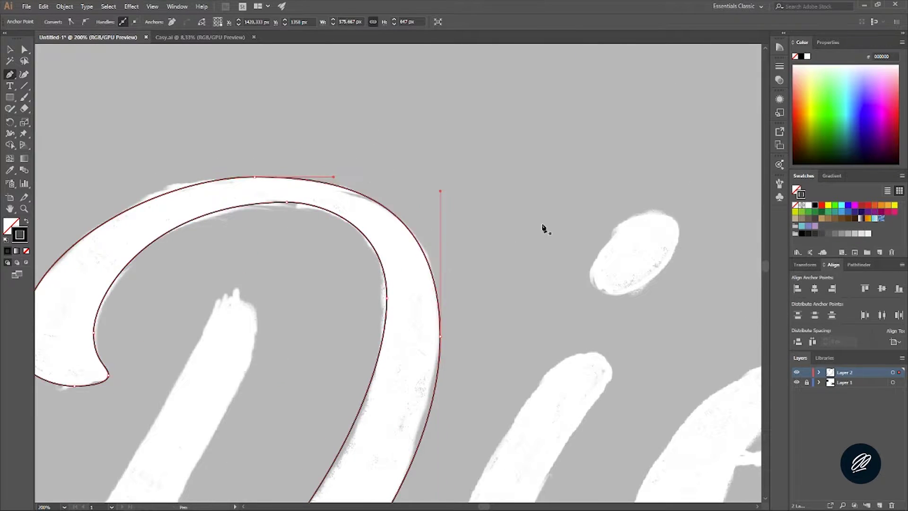
Step: Trace the slanted inner stem of the D as a closed path with rounded ends
scroll(405, 182, up, 3)
click(405, 182)
click(284, 399)
scroll(394, 178, down, 2)
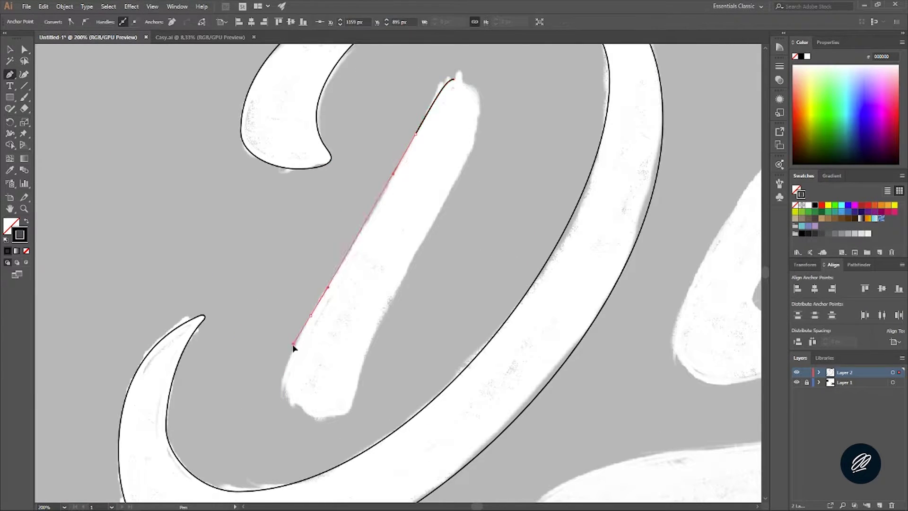
mouse_move(284, 381)
mouse_down()
mouse_move(283, 403)
mouse_move(352, 413)
mouse_move(355, 403)
mouse_up()
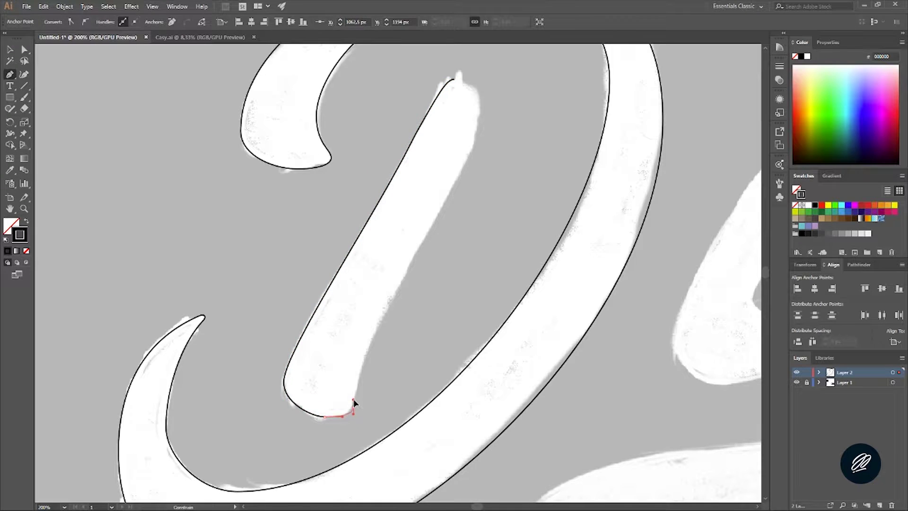
scroll(458, 148, up, 1)
drag(444, 194, 459, 169)
scroll(220, 214, up, 3)
scroll(220, 214, down, 4)
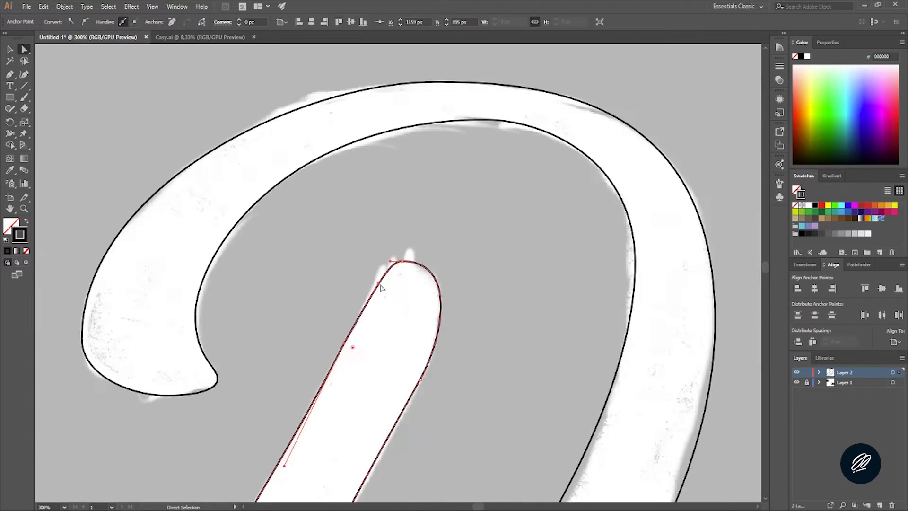
Step: Trace the body of the i, including its connecting tail into the e, as a closed path
scroll(378, 237, right, 5)
click(369, 202)
drag(268, 362, 268, 368)
drag(307, 388, 348, 389)
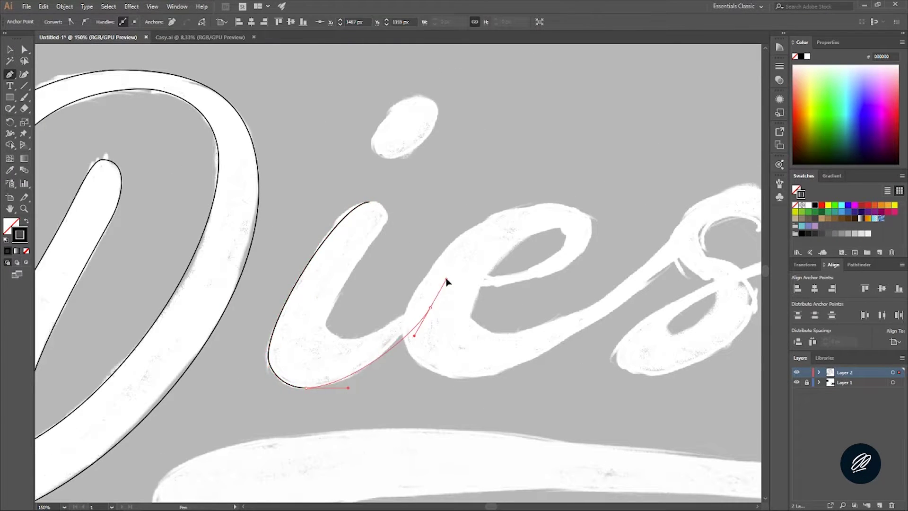
scroll(425, 304, up, 1)
drag(339, 345, 320, 319)
scroll(320, 318, up, 1)
mouse_move(388, 175)
mouse_down()
mouse_move(398, 167)
mouse_move(379, 163)
mouse_up()
click(231, 374)
Step: Start tracing the first e from its top, down the outer curve to its base
scroll(472, 188, right, 3)
click(472, 189)
scroll(260, 308, up, 1)
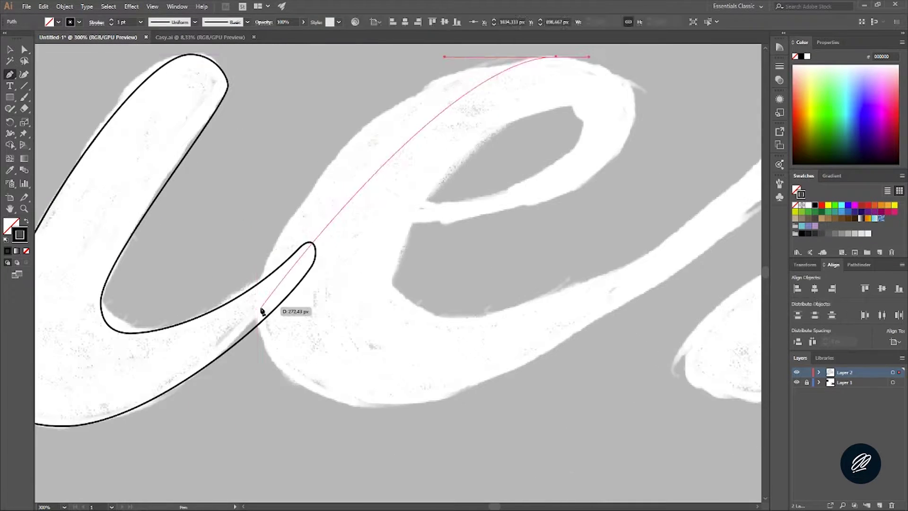
drag(259, 308, 260, 331)
scroll(357, 265, up, 1)
drag(381, 315, 419, 302)
Step: Trace the first e's connecting tail up to the s and back along its upper edge into the bowl
scroll(419, 303, down, 1)
scroll(419, 302, right, 3)
drag(549, 157, 451, 254)
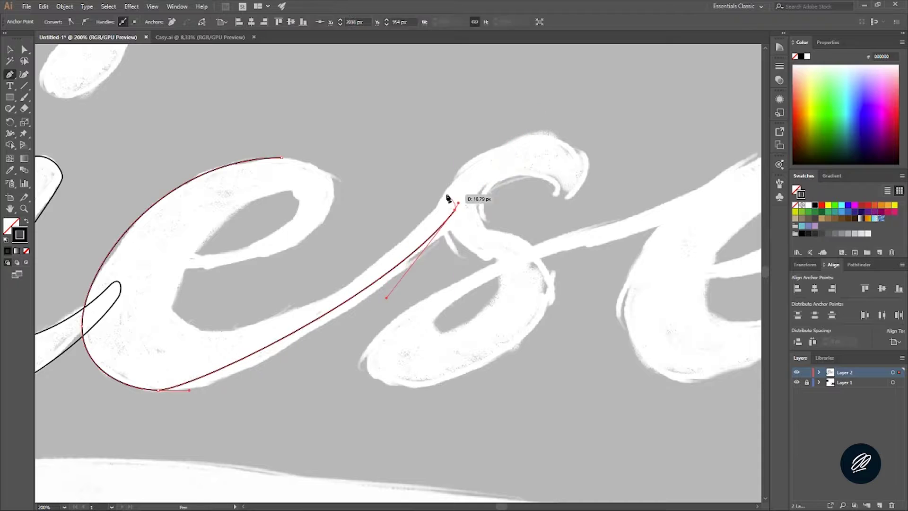
drag(299, 297, 274, 295)
Step: Trace the eye, crossbar and outer loop of the first e to close its path, and refine the lower curve's handles
scroll(275, 295, up, 1)
drag(426, 146, 442, 203)
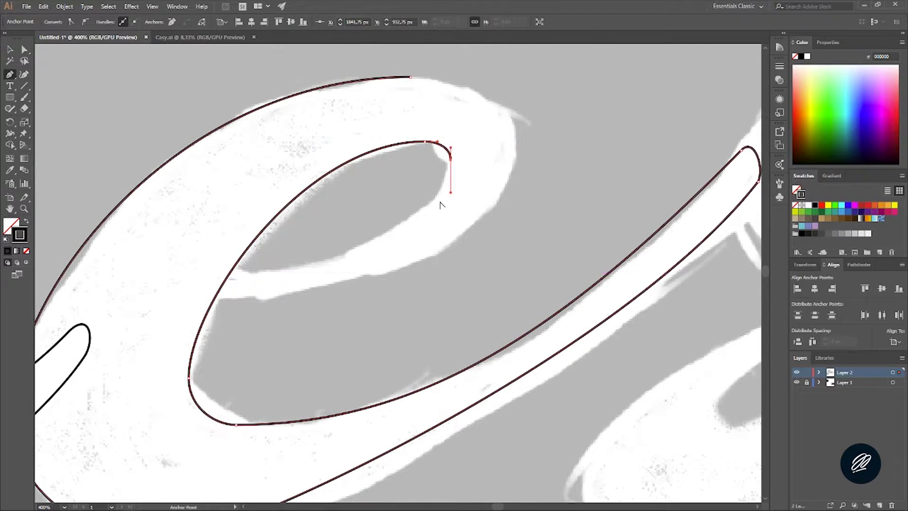
click(210, 273)
scroll(238, 301, down, 1)
drag(364, 197, 367, 90)
scroll(195, 328, down, 3)
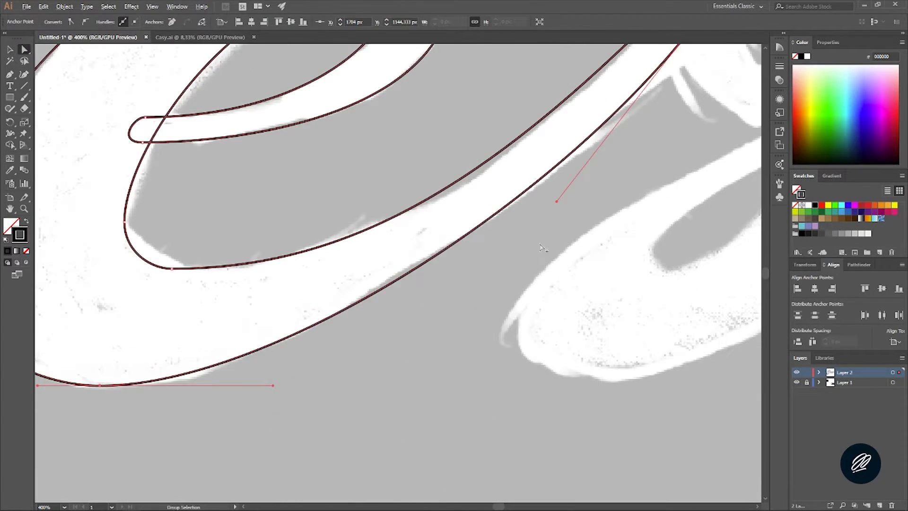
Step: Trace the s from its top down the outer edge of the spine and around the lower counter
scroll(418, 175, up, 3)
drag(419, 175, 398, 171)
scroll(324, 263, up, 1)
drag(411, 347, 411, 373)
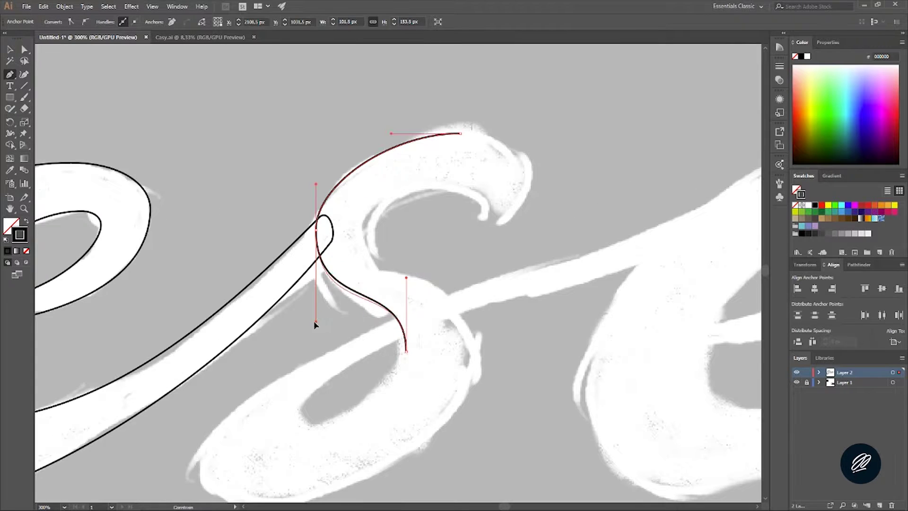
scroll(314, 325, down, 2)
drag(352, 335, 340, 305)
Step: Trace the s's connecting stroke out to the second e, round its tip and return along its upper edge
scroll(311, 337, down, 2)
scroll(332, 327, up, 2)
scroll(341, 305, down, 2)
drag(531, 184, 554, 172)
click(566, 141)
drag(267, 243, 357, 243)
click(369, 244)
Step: Trace around the outer edge of the s's lower bowl and back up the inner side of its spine
scroll(331, 307, down, 2)
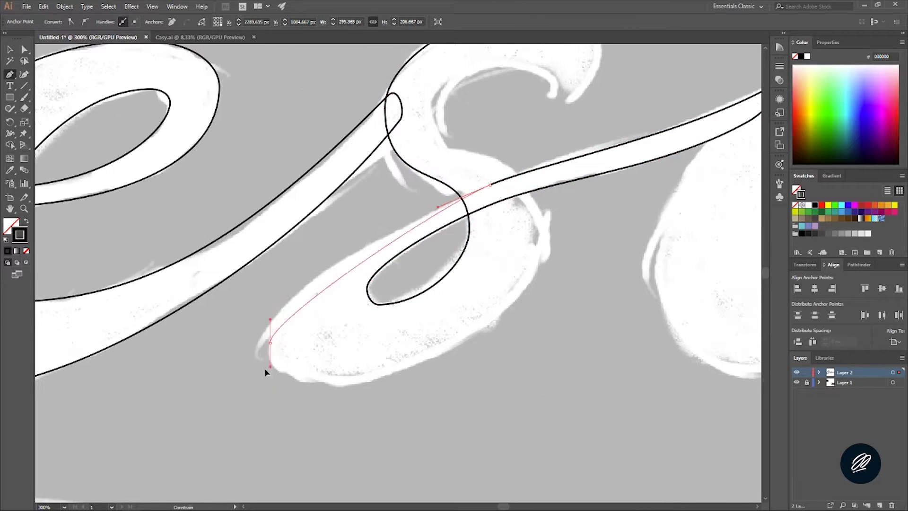
drag(264, 371, 312, 371)
drag(544, 229, 451, 327)
drag(424, 286, 425, 203)
drag(307, 161, 307, 132)
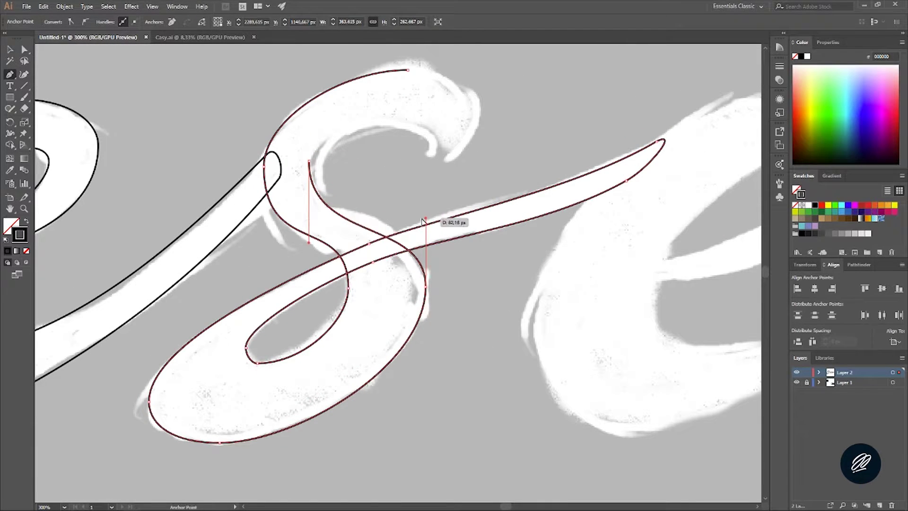
Step: Trace the inner curve of the s's upper hook and round its terminal to close the path at the top
scroll(314, 164, up, 2)
click(416, 203)
scroll(406, 223, up, 2)
click(405, 223)
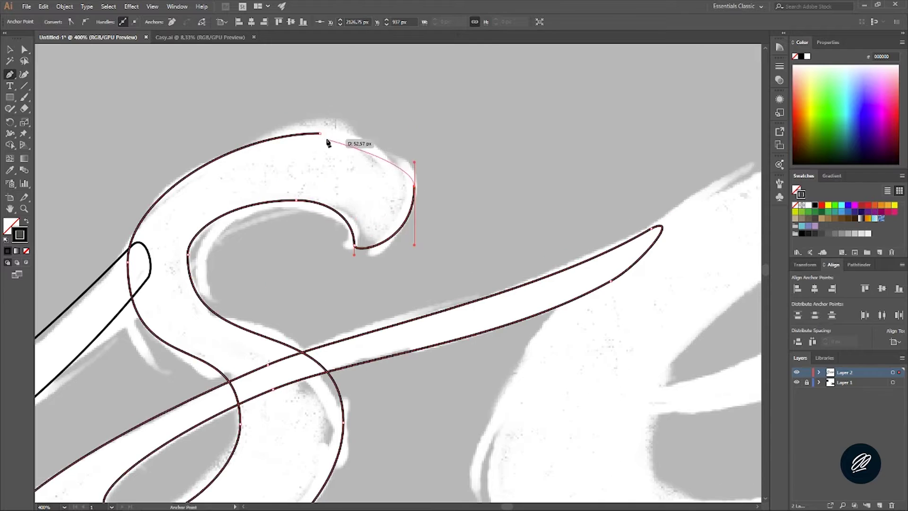
Step: Start a new path for the second e, tracing from its top down the outer left curve to the base
key(ctrl+shift+a)
key(ctrl+minus)
key(ctrl+plus)
drag(361, 193, 326, 193)
drag(264, 324, 264, 383)
drag(331, 422, 407, 422)
Step: Trace the second e's connecting tail up into the l, round its tip and return along the upper edge to the bowl
scroll(506, 277, right, 3)
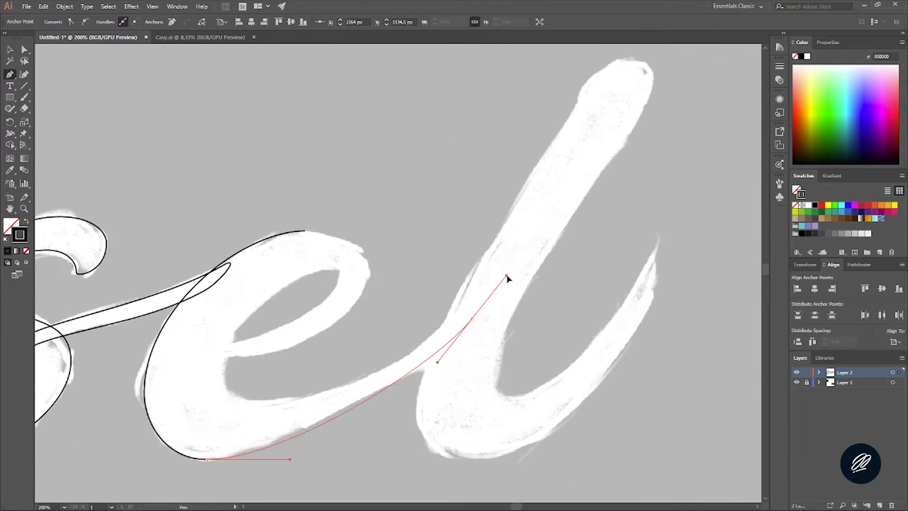
click(477, 312)
drag(458, 308, 409, 362)
drag(268, 411, 264, 411)
Step: Trace the second e's inner edge, eye and crossbar, and bring the outer loop round to close its path
key(ctrl+plus)
drag(221, 378, 220, 288)
drag(377, 205, 406, 205)
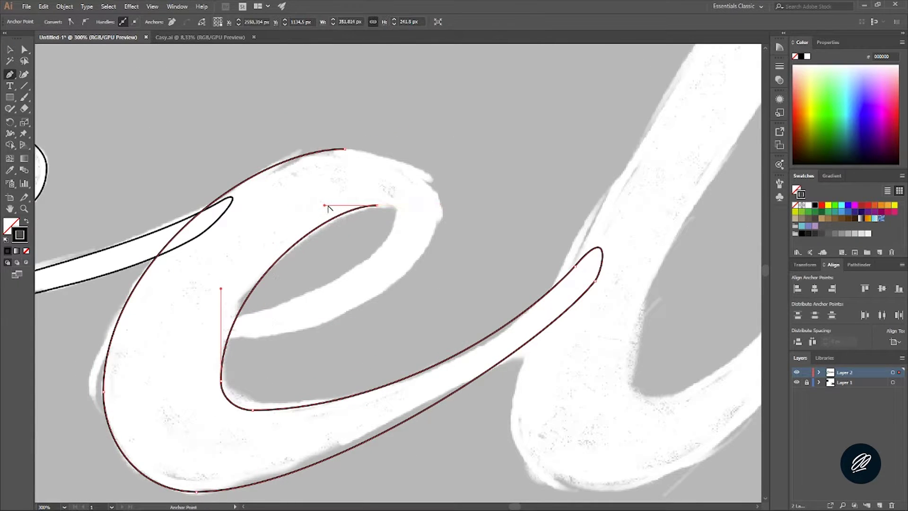
drag(242, 339, 300, 339)
click(222, 340)
scroll(371, 239, right, 3)
scroll(371, 239, up, 2)
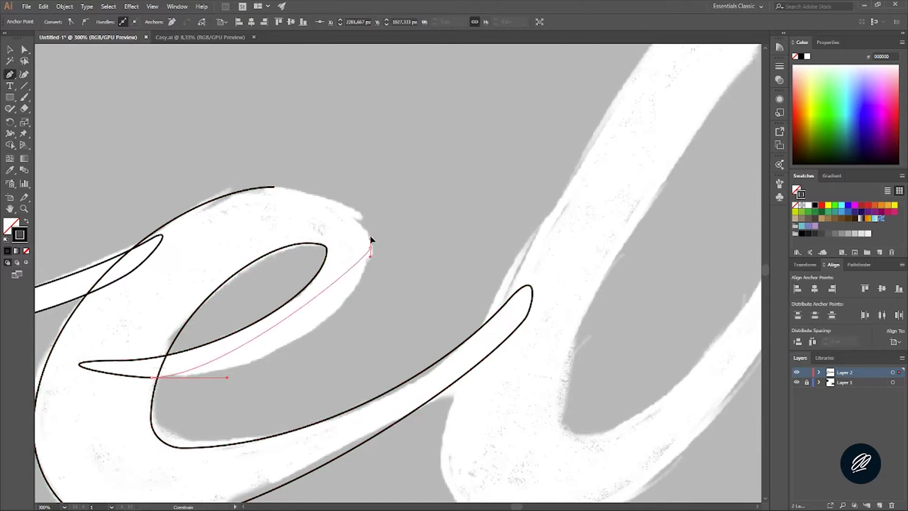
drag(370, 264, 371, 199)
Step: Trace the l from its top down the left edge of the stem and around the base
scroll(385, 235, down, 5)
scroll(420, 134, up, 5)
drag(439, 122, 400, 168)
scroll(399, 168, down, 3)
drag(277, 365, 290, 406)
scroll(290, 406, down, 1)
drag(267, 447, 322, 447)
Step: Trace the l's exit stroke round its tip and back up the inner side of the stem to close the path
mouse_move(456, 267)
mouse_down()
mouse_move(477, 193)
mouse_move(476, 227)
mouse_move(435, 299)
mouse_up()
click(455, 256)
click(308, 401)
scroll(308, 401, up, 2)
scroll(296, 357, down, 2)
click(318, 335)
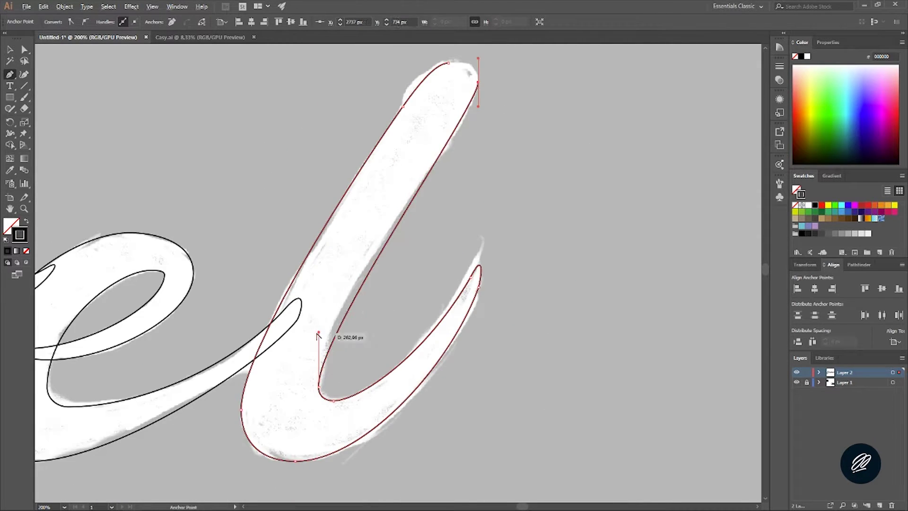
scroll(318, 335, up, 3)
click(414, 160)
Step: Trace the underline swash's upper edge around its rounded left end to the hook's tip and inner curve
scroll(413, 159, up, 2)
scroll(506, 320, down, 3)
scroll(506, 320, up, 3)
drag(405, 293, 228, 317)
scroll(223, 298, down, 1)
click(335, 339)
scroll(337, 343, up, 2)
drag(379, 331, 357, 327)
scroll(273, 304, up, 1)
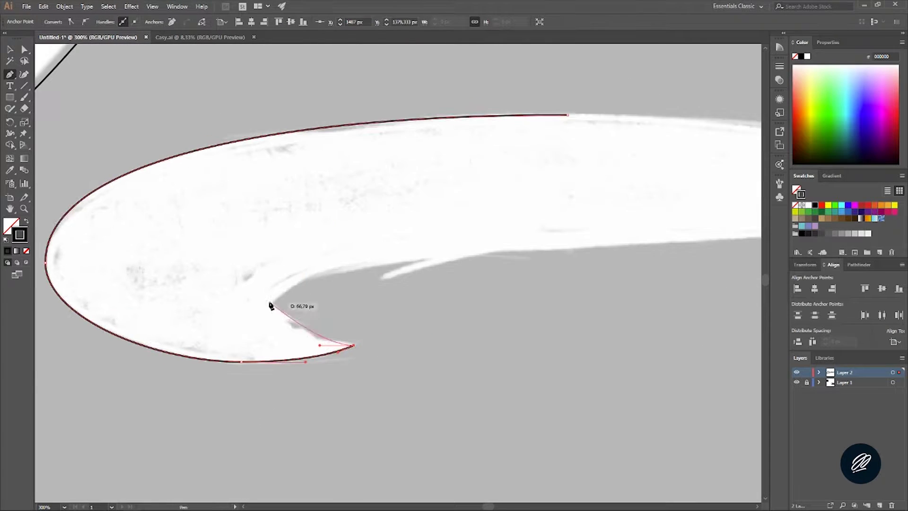
drag(274, 304, 273, 281)
Step: Trace the swash's lower edge to its right end, around the hook and back along the upper edge
scroll(394, 282, down, 3)
scroll(511, 292, right, 3)
scroll(532, 298, up, 2)
drag(449, 291, 450, 259)
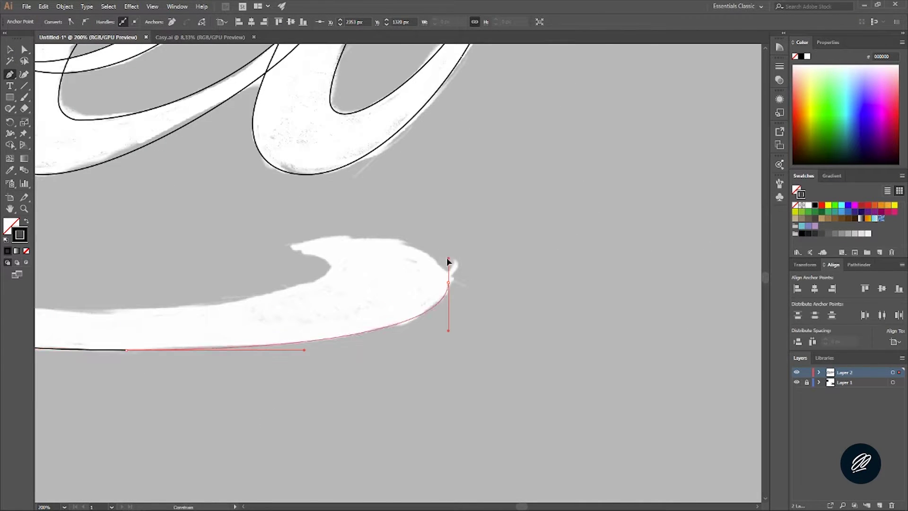
drag(354, 237, 316, 257)
scroll(299, 248, up, 1)
scroll(345, 290, down, 5)
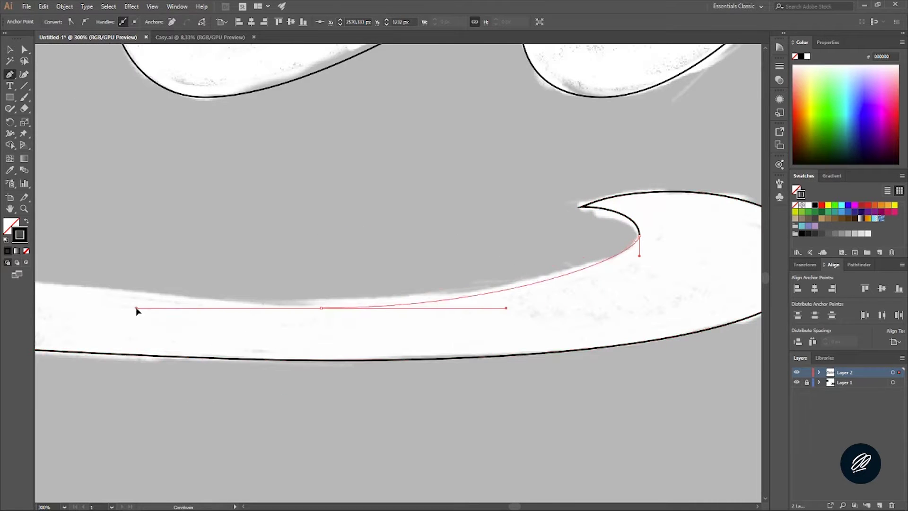
Step: Trace the oval dot of the i as a closed path
scroll(334, 172, up, 4)
drag(368, 205, 391, 206)
drag(298, 261, 291, 288)
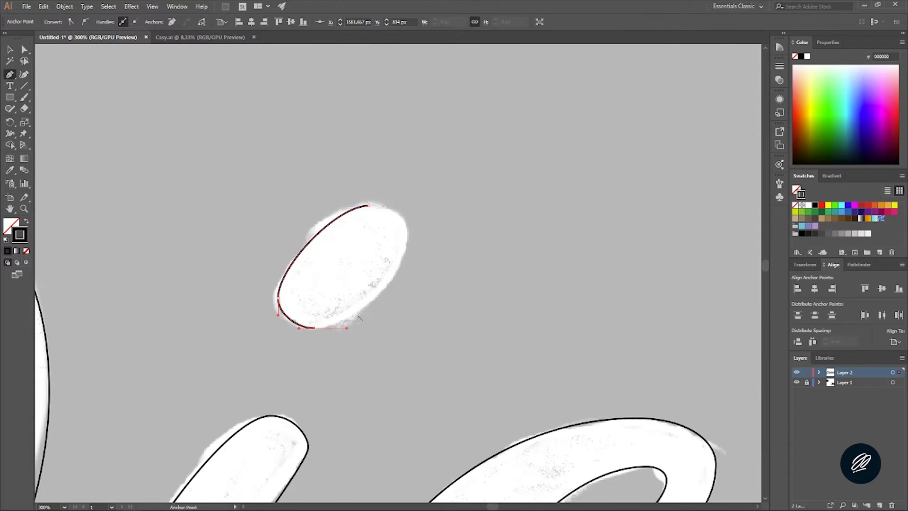
key(ctrl+0)
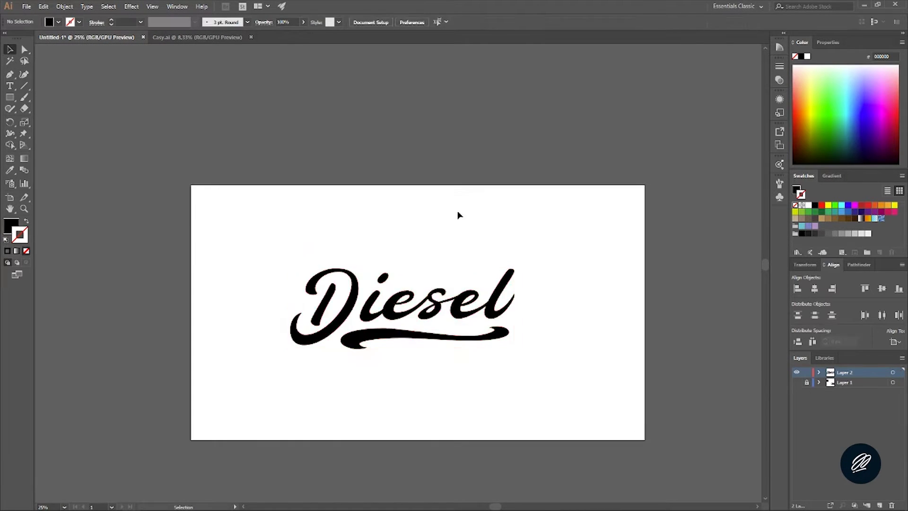
Step: Smooth the outer curve of the D's lower-left flourish by adjusting its anchors and handles
scroll(438, 410, up, 4)
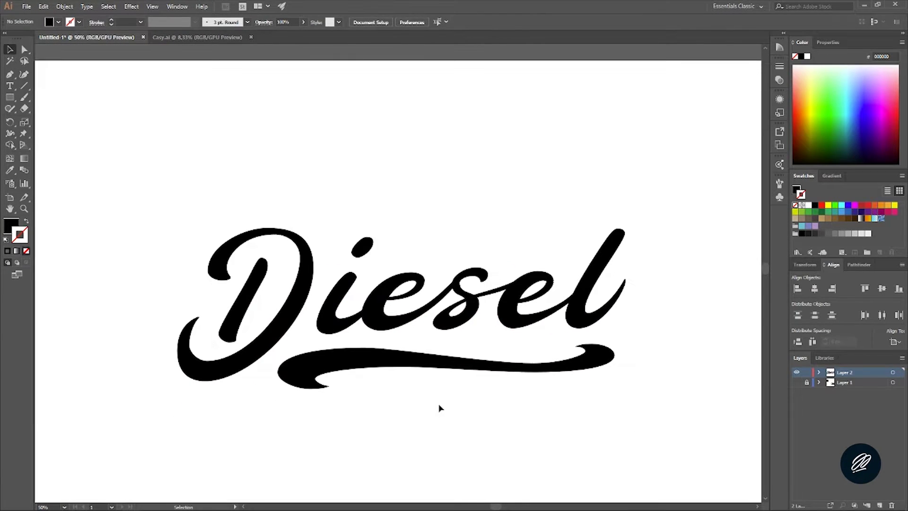
scroll(222, 373, up, 1)
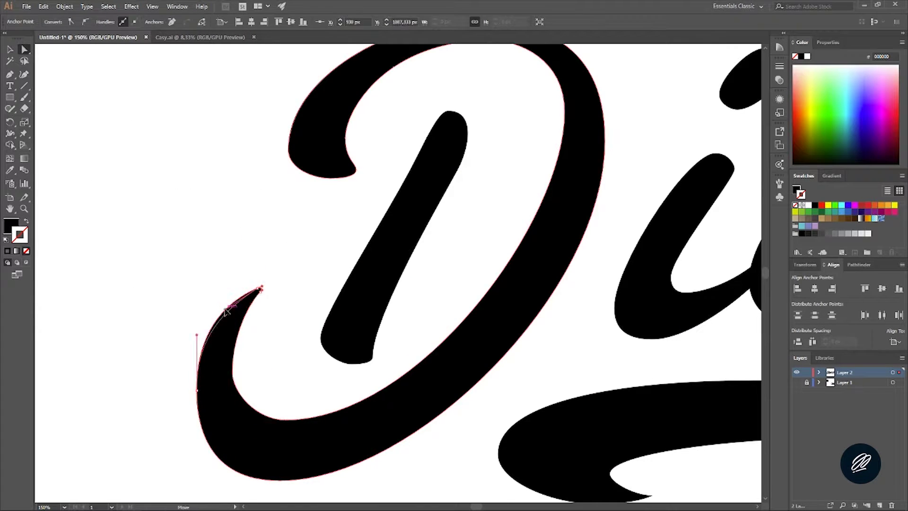
click(197, 391)
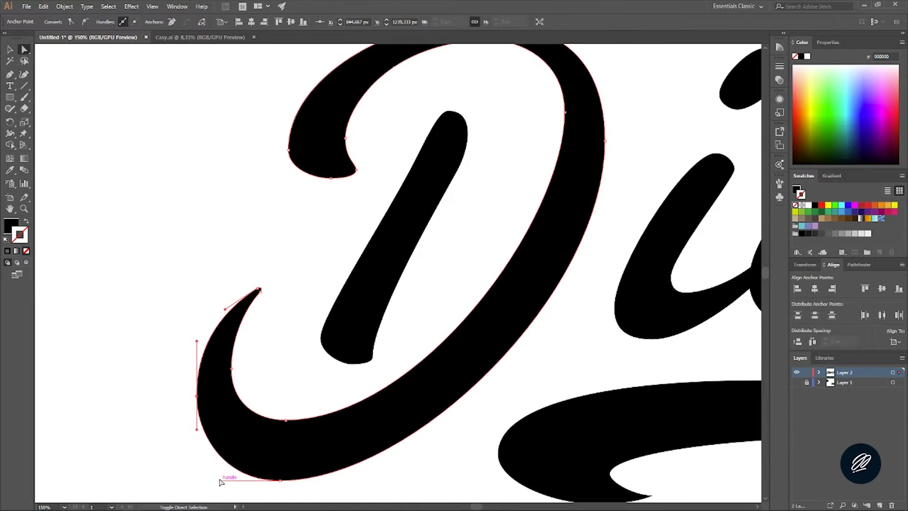
scroll(253, 251, down, 2)
scroll(285, 298, up, 4)
click(263, 141)
click(375, 142)
scroll(375, 142, down, 3)
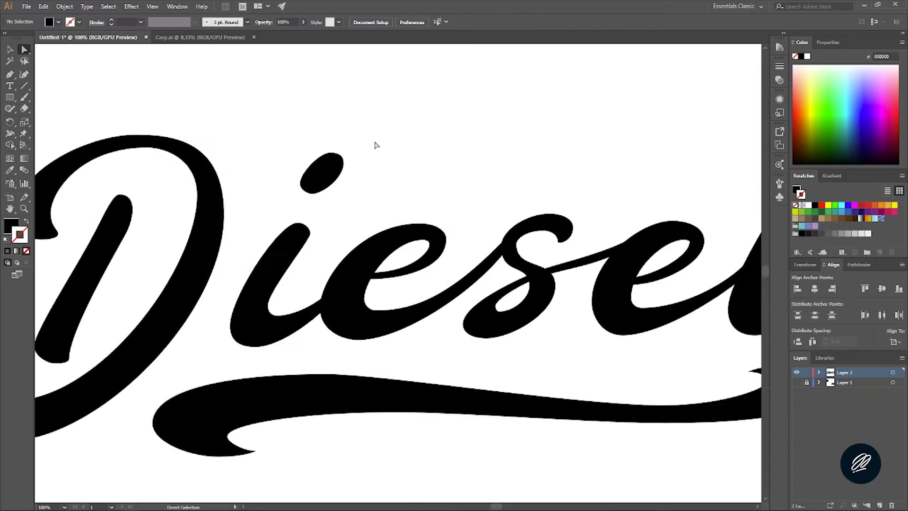
Step: Round the pointed tip of the swash's right hook slightly, with a corner radius of about 0.55 px
scroll(531, 138, down, 2)
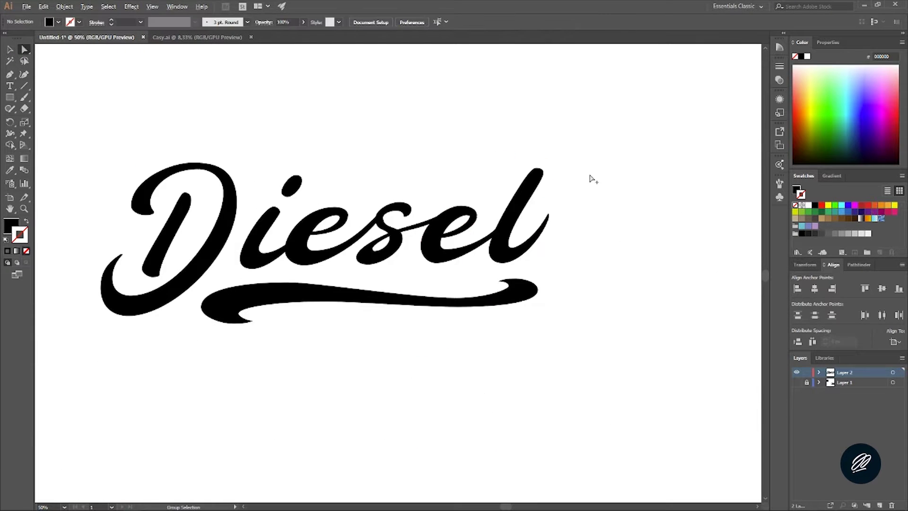
scroll(250, 320, up, 5)
scroll(327, 430, down, 1)
click(465, 381)
scroll(466, 382, down, 5)
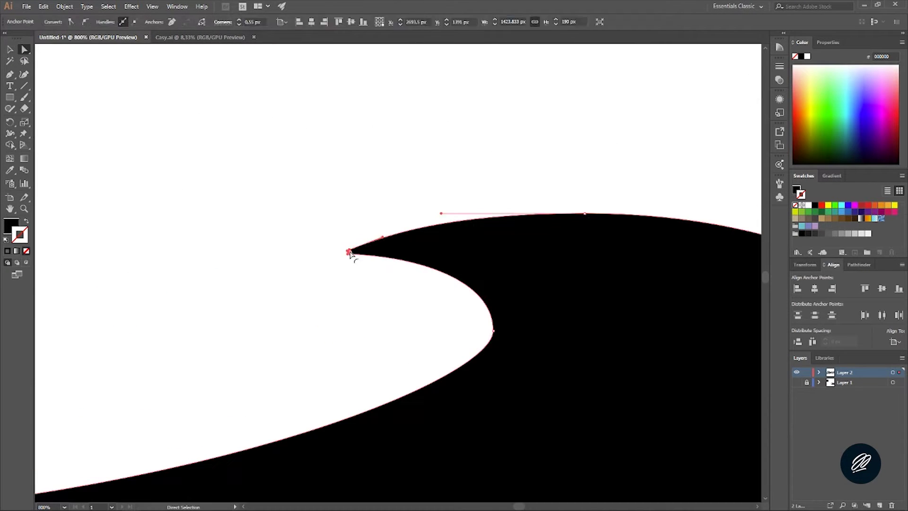
scroll(286, 365, up, 4)
scroll(317, 312, down, 4)
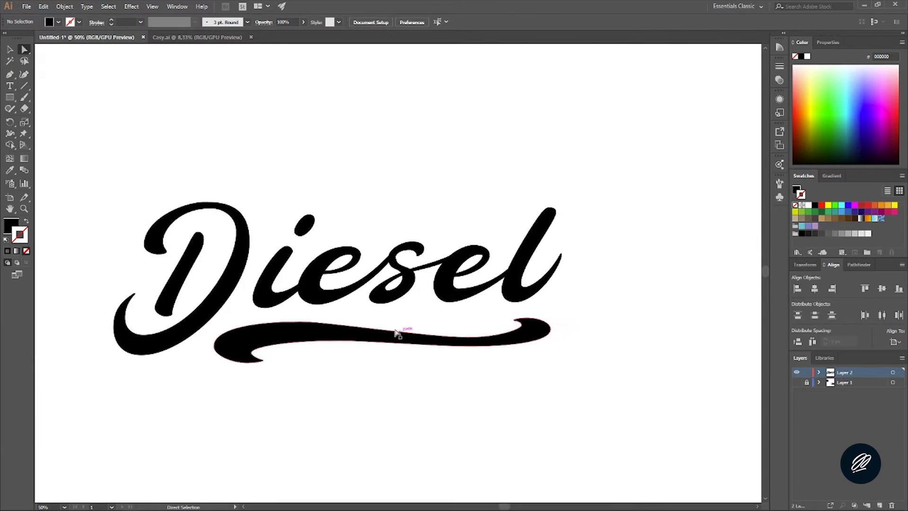
Step: Refine the curves of the s by adjusting the anchors and handles along its spine
scroll(265, 248, up, 3)
click(305, 244)
scroll(503, 331, down, 1)
scroll(505, 203, up, 1)
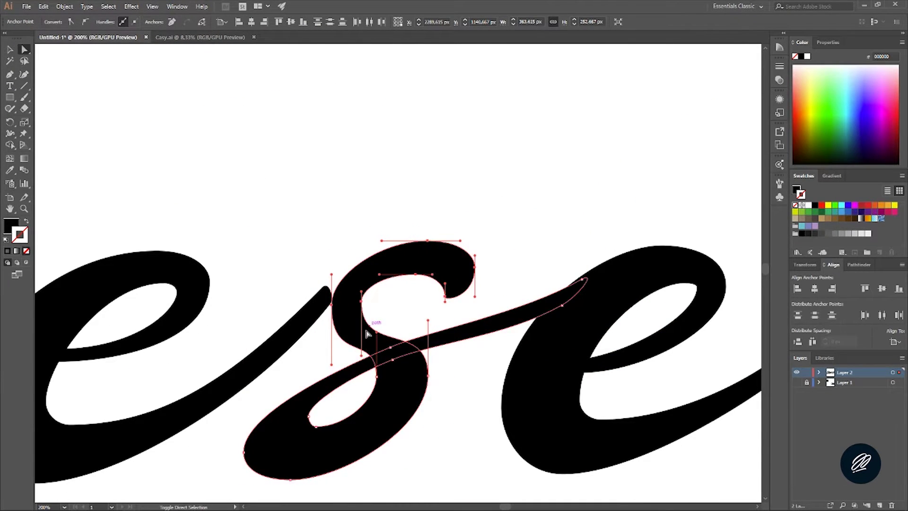
key(ctrl+shift+a)
Step: Show the rulers and place horizontal guides along the lowercase letters' x-height and baseline
scroll(401, 300, down, 2)
scroll(275, 158, down, 2)
key(v)
key(ctrl+r)
drag(308, 47, 303, 368)
scroll(287, 336, up, 2)
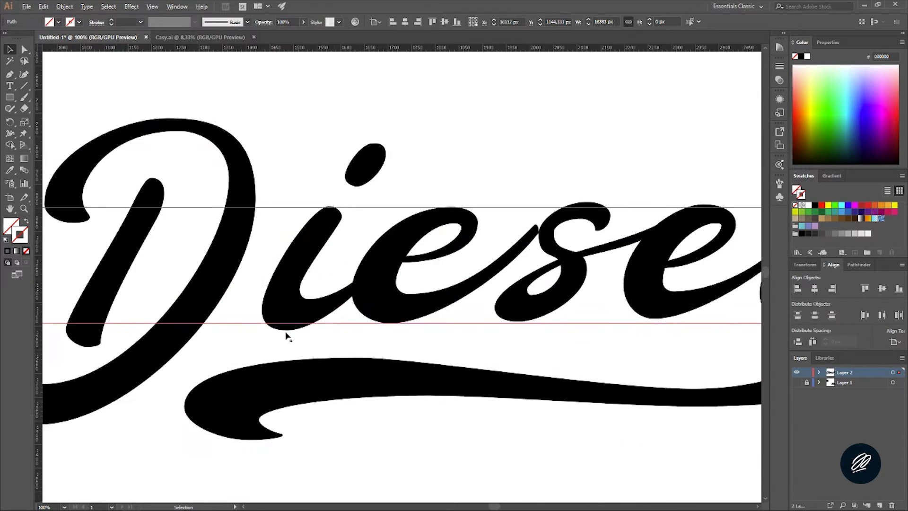
scroll(287, 336, up, 2)
key(ctrl+shift+a)
Step: Fit the top and bottom curves of the s to the x-height and baseline guides
key(a)
scroll(270, 320, down, 3)
scroll(277, 357, up, 5)
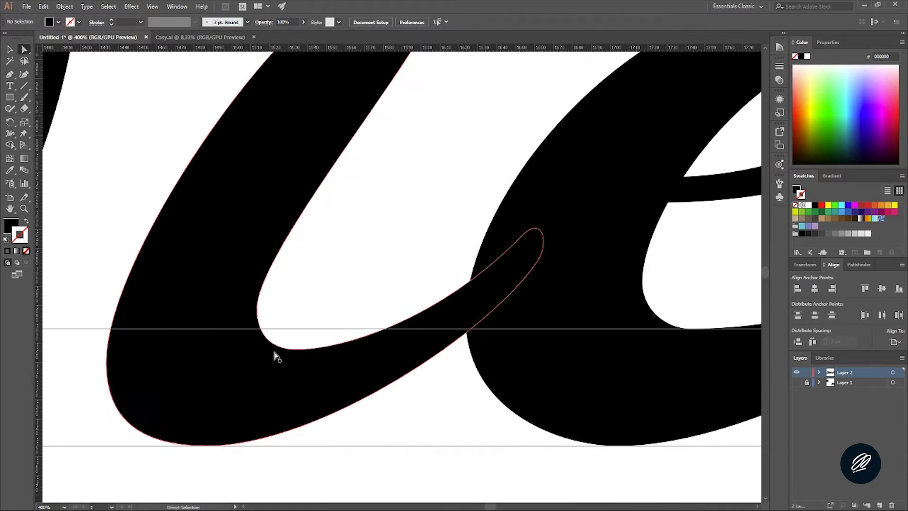
scroll(270, 329, down, 4)
scroll(370, 229, up, 3)
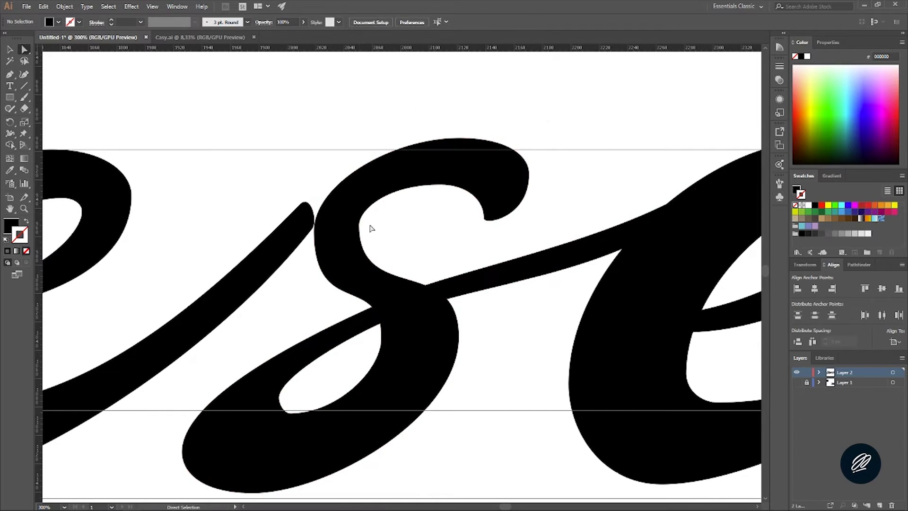
click(385, 213)
scroll(450, 345, left, 2)
scroll(478, 273, down, 3)
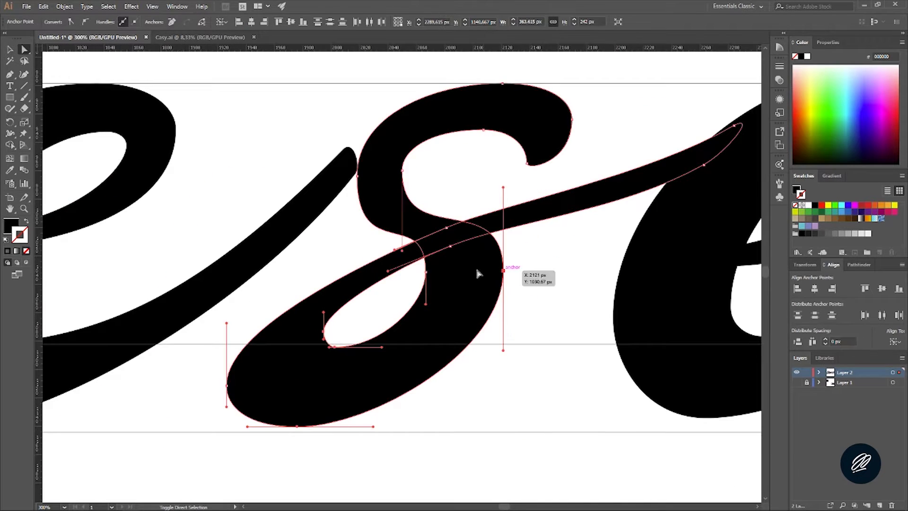
drag(297, 426, 314, 432)
click(254, 433)
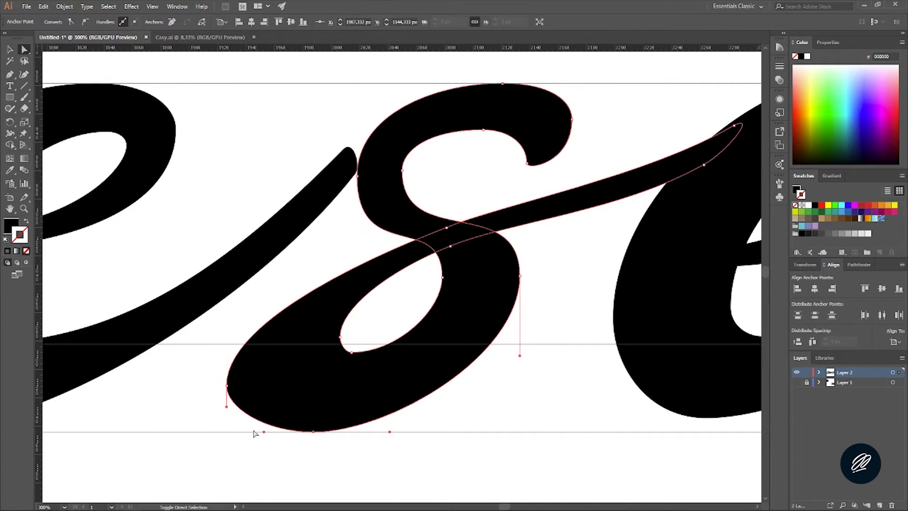
Step: Refine the s's lower counter and the inner curve and terminal of its upper hook
click(348, 339)
scroll(494, 282, up, 2)
click(397, 189)
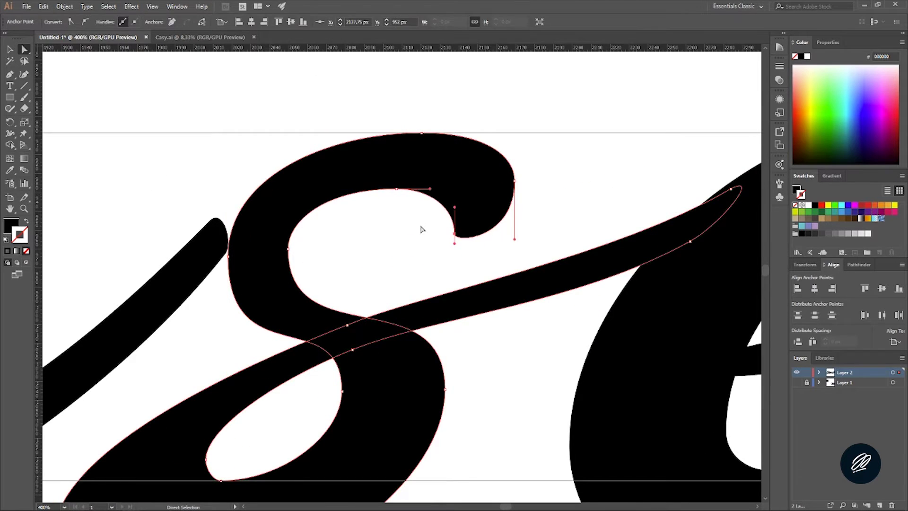
scroll(422, 229, up, 1)
scroll(379, 284, left, 1)
Step: Reshape the s's spine by adjusting the anchors and vertical handles on its inner and outer curves
click(355, 312)
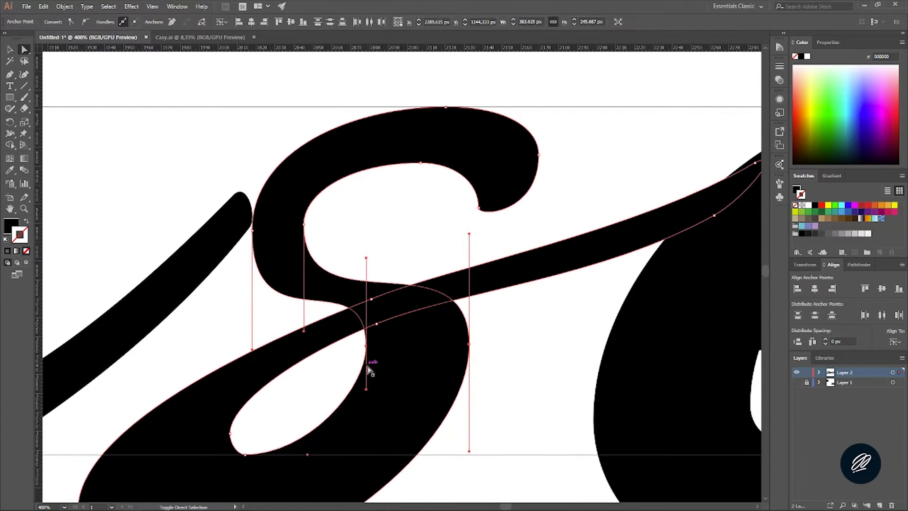
click(305, 233)
drag(305, 327, 306, 344)
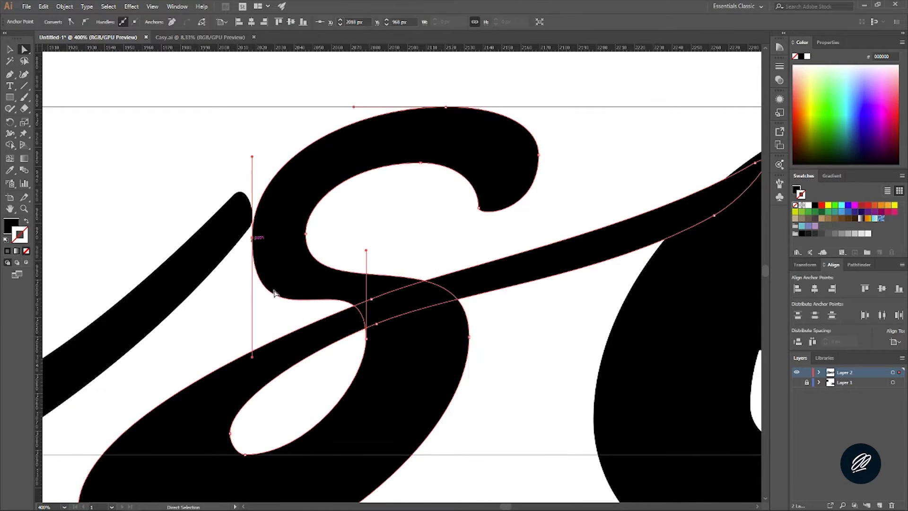
click(275, 293)
scroll(331, 331, left, 2)
scroll(552, 209, down, 2)
scroll(431, 297, up, 2)
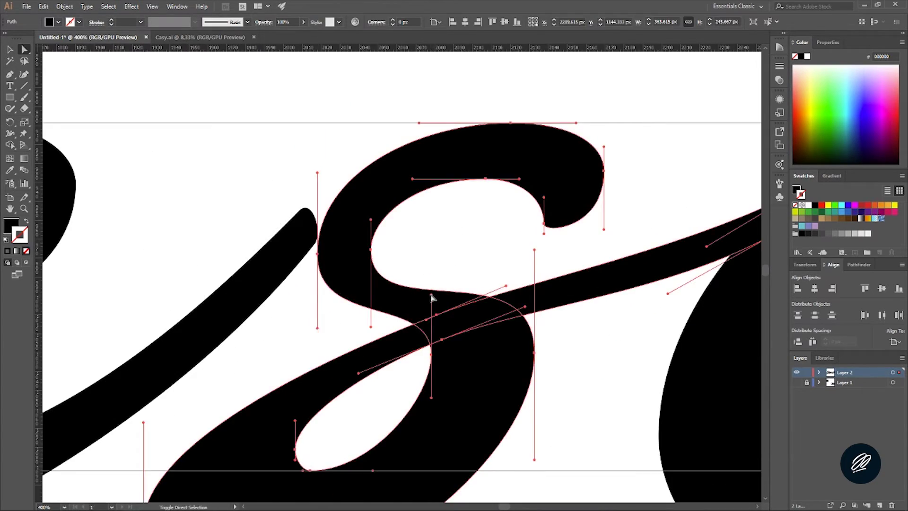
Step: Move the end of the first e's connecting stroke so that it overlaps the s
scroll(431, 297, down, 4)
scroll(476, 266, up, 4)
click(387, 281)
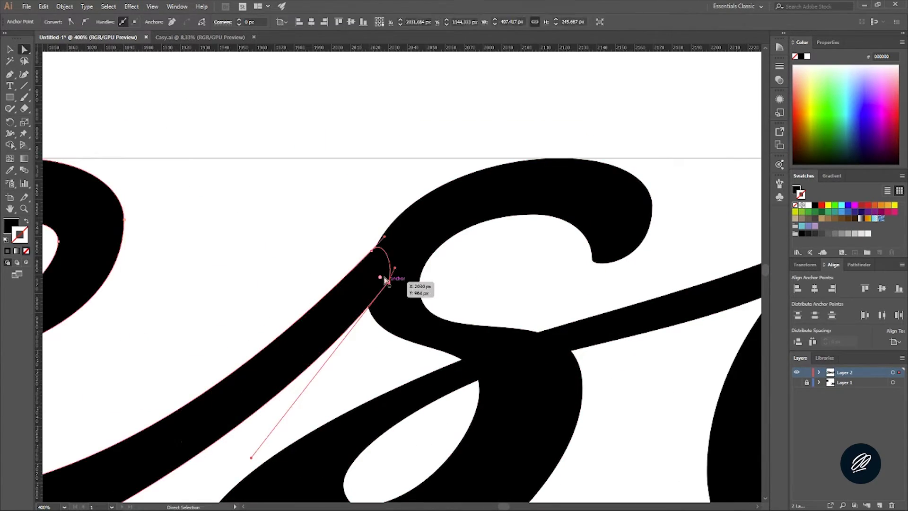
scroll(387, 281, down, 5)
Step: Check the l and the neighbouring letters for spacing and alignment with the guides
key(v)
scroll(576, 285, up, 2)
click(577, 284)
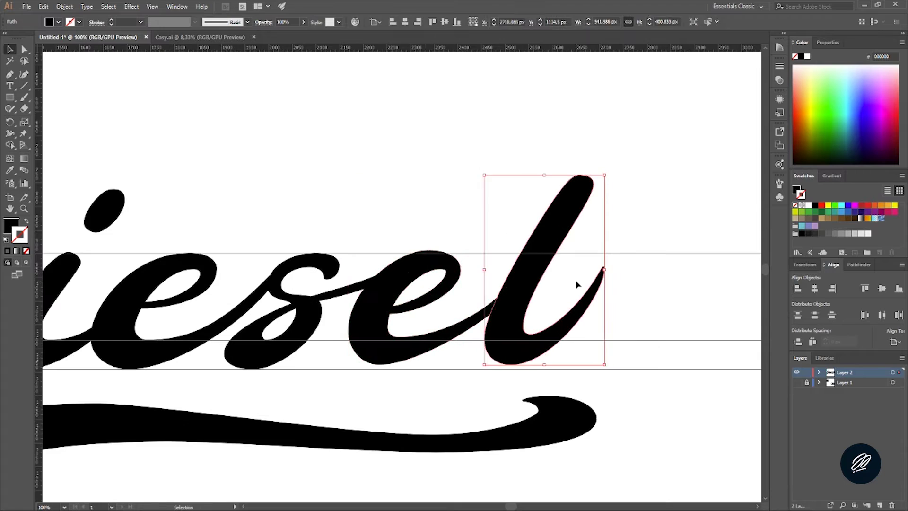
scroll(576, 284, down, 3)
click(580, 202)
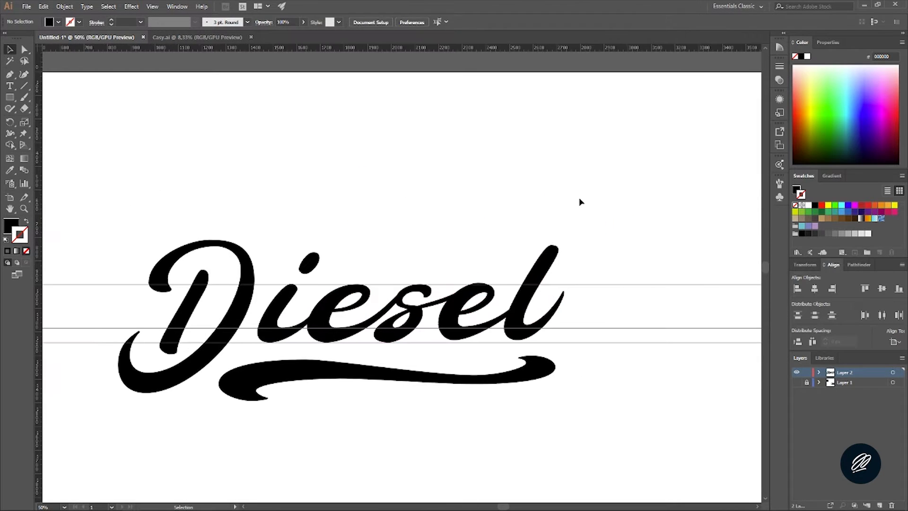
scroll(414, 308, up, 3)
key(a)
click(424, 298)
scroll(468, 302, down, 3)
click(515, 406)
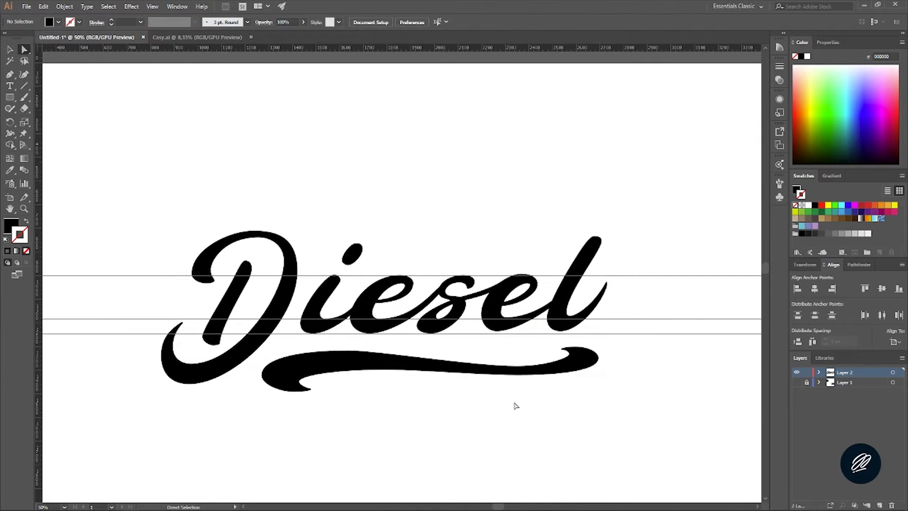
Step: Redraw the inner curve at the D's lower swash tip with the Pen tool and taper the tip to a finer end
scroll(447, 420, up, 5)
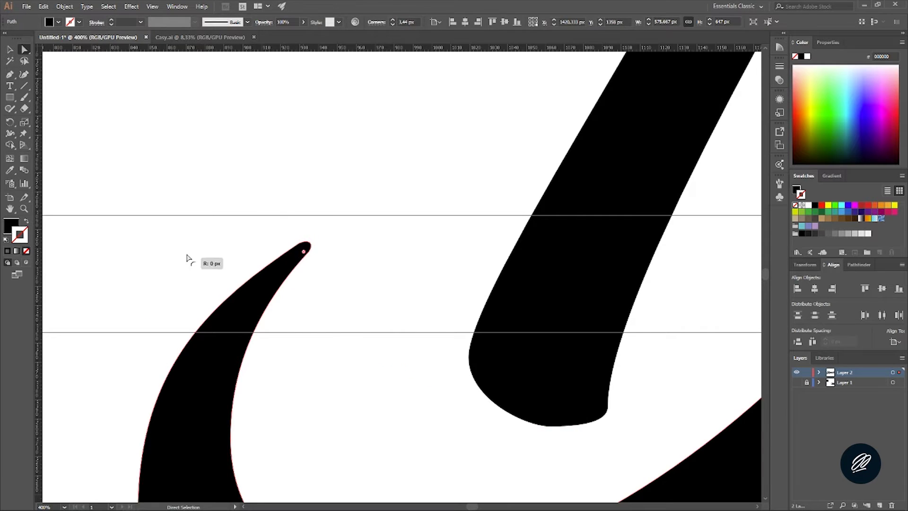
scroll(344, 200, up, 2)
scroll(344, 200, down, 2)
key(p)
drag(286, 431, 282, 360)
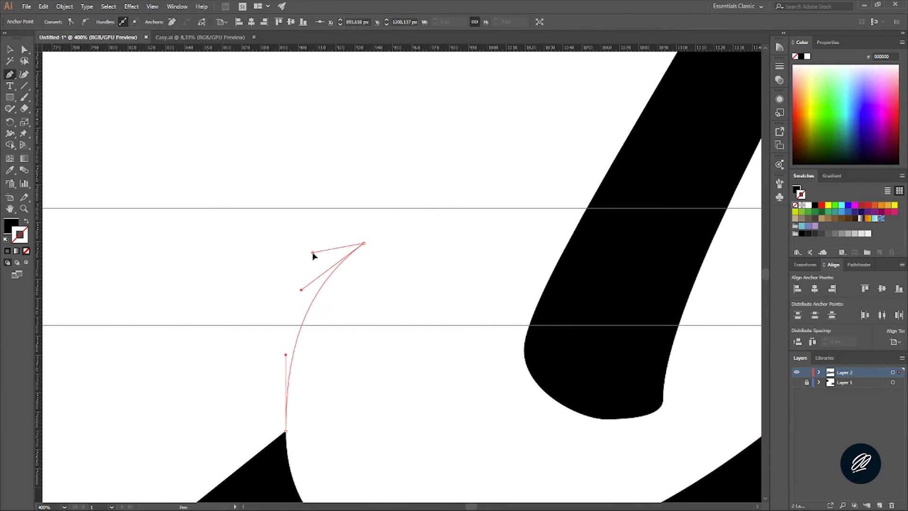
scroll(313, 256, up, 2)
click(326, 395)
scroll(405, 197, down, 5)
scroll(506, 373, up, 3)
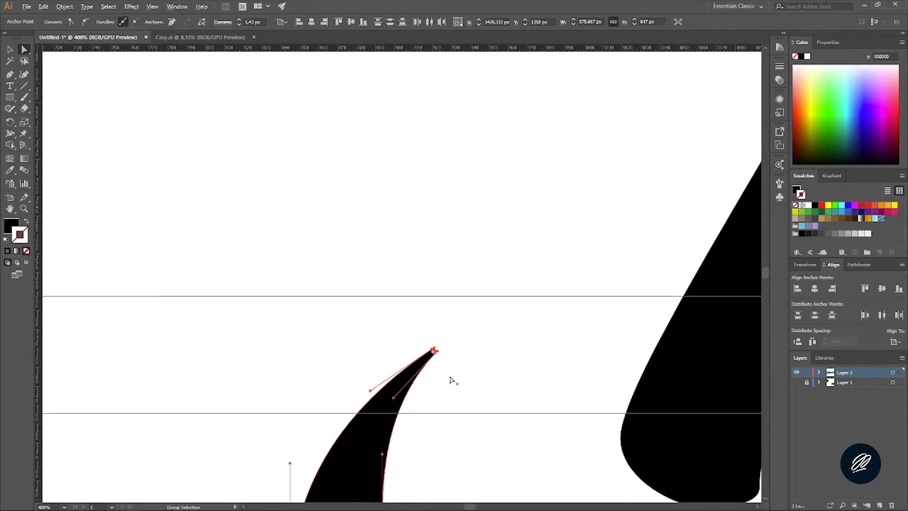
Step: Extend the end of the s's connecting stroke so that it overlaps the second e
scroll(635, 467, down, 4)
right_click(700, 193)
click(743, 296)
scroll(416, 173, up, 4)
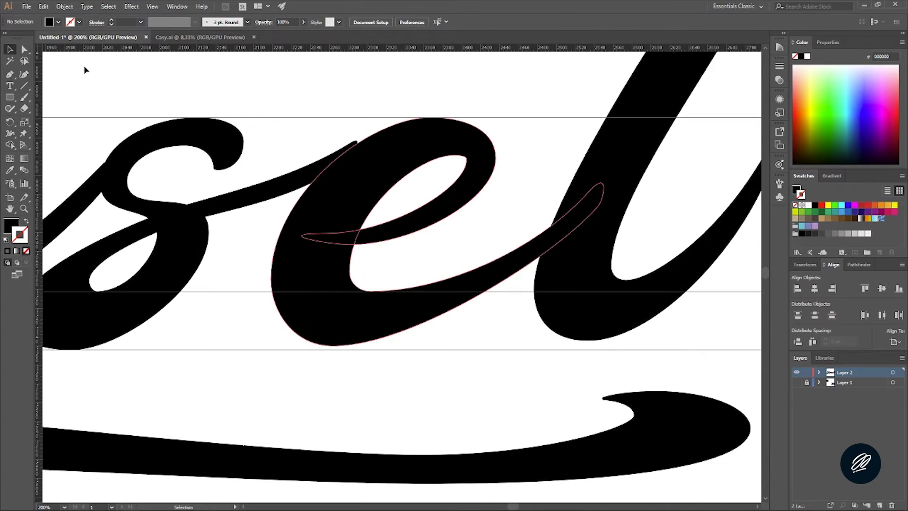
scroll(372, 289, up, 2)
click(273, 215)
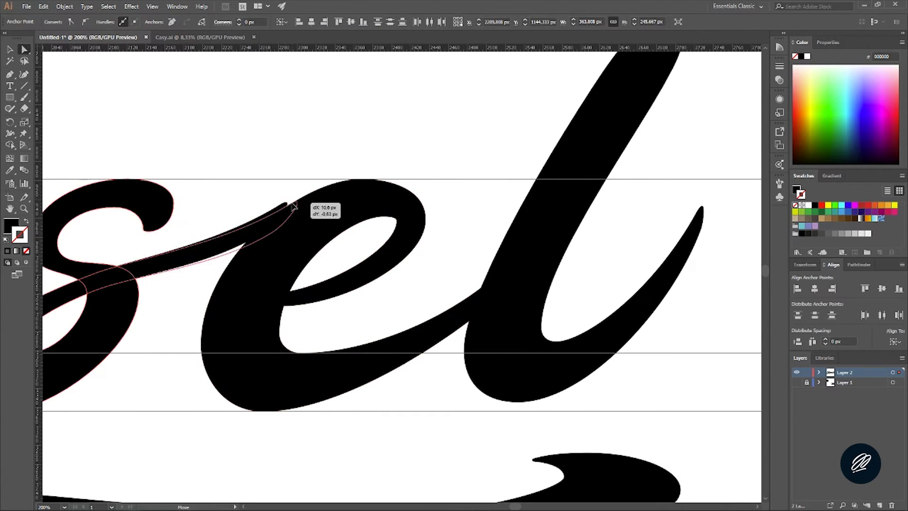
drag(293, 204, 294, 205)
click(405, 183)
Step: Hide the rulers and guides around the whole lettering
scroll(405, 183, down, 6)
key(ctrl+r)
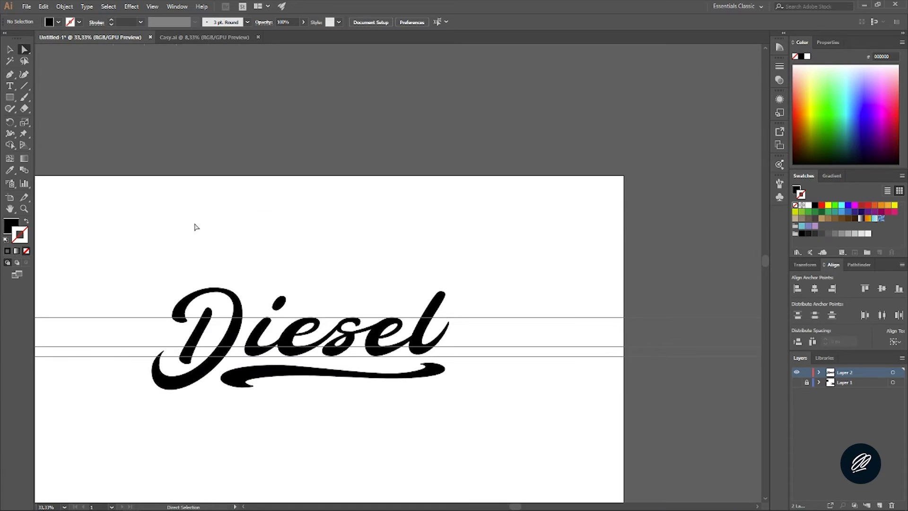
scroll(512, 334, down, 3)
scroll(424, 233, up, 3)
Step: Flip the underline swash, tilt it slightly upward and fit it beneath the word from the D to the l
key(v)
click(423, 222)
click(475, 278)
click(558, 218)
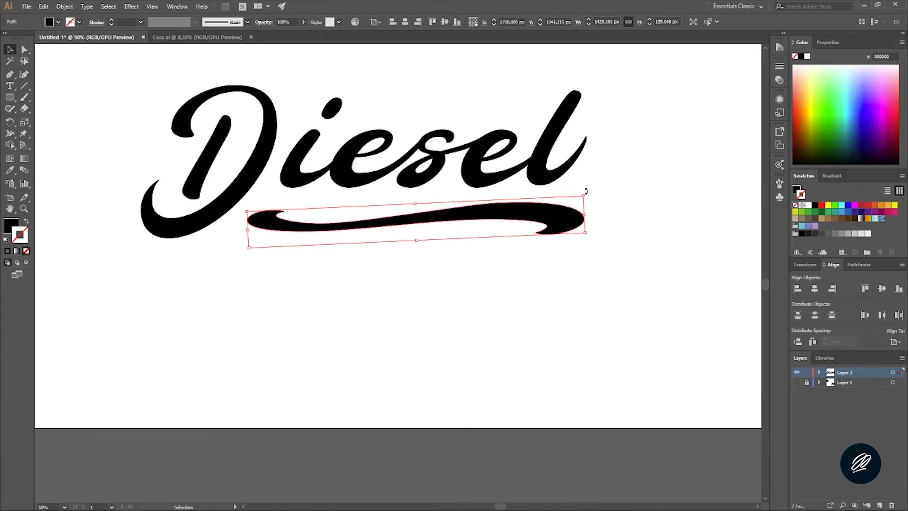
scroll(586, 191, down, 3)
drag(561, 315, 558, 314)
scroll(552, 302, down, 3)
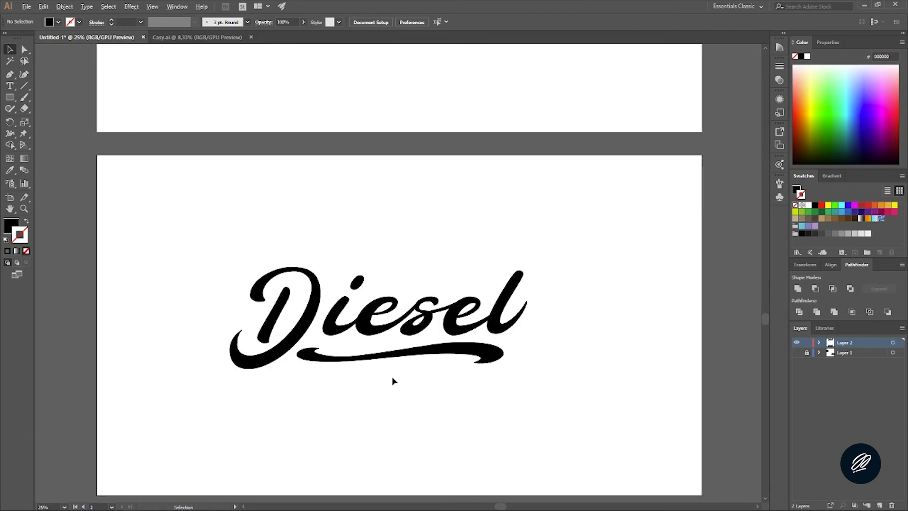
Step: Cover the second artboard with a full-size rectangle and use it as a light grey background behind the lettering copy
scroll(392, 381, down, 3)
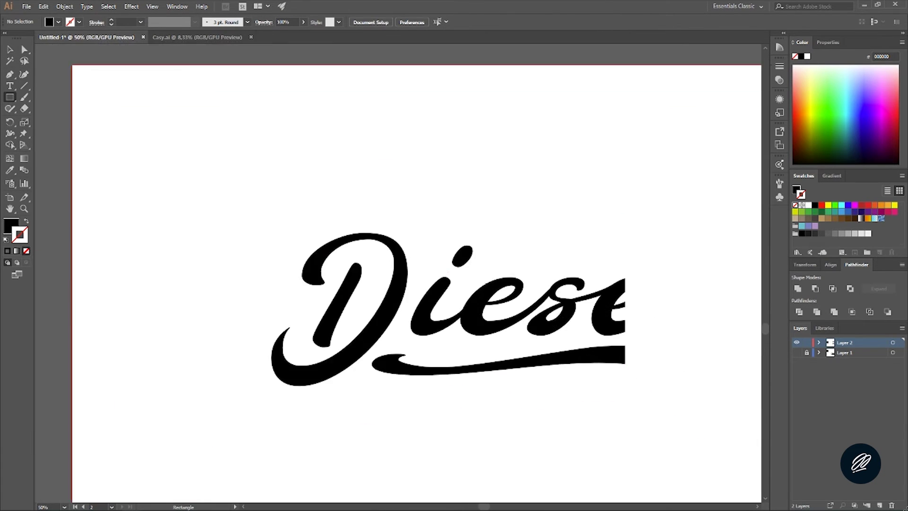
drag(71, 65, 396, 245)
key(v)
scroll(530, 127, down, 3)
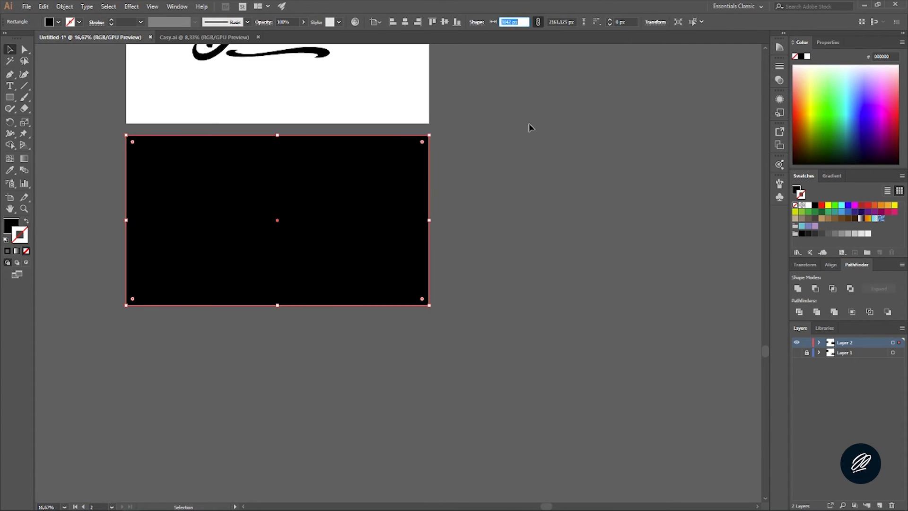
scroll(454, 240, up, 2)
scroll(334, 284, down, 1)
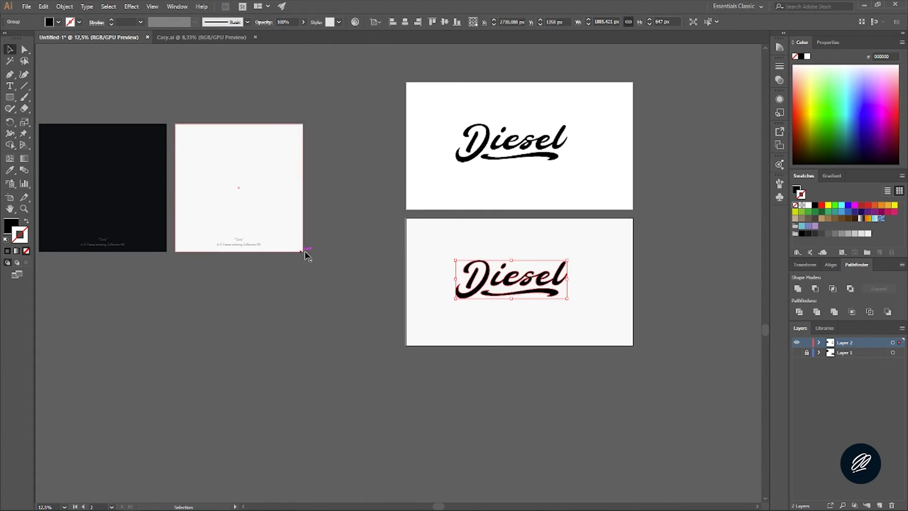
Step: Show the guides for placing the caption text on the presentation artboards
click(254, 245)
right_click(377, 242)
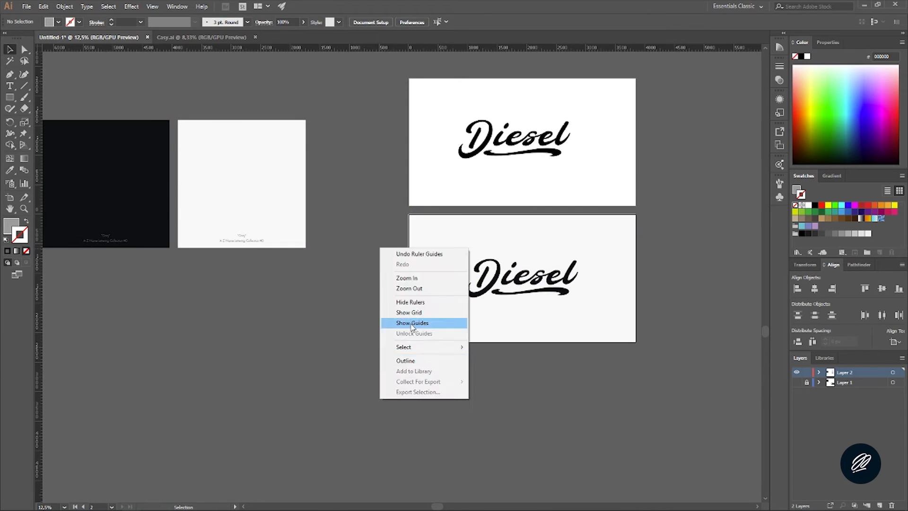
click(416, 321)
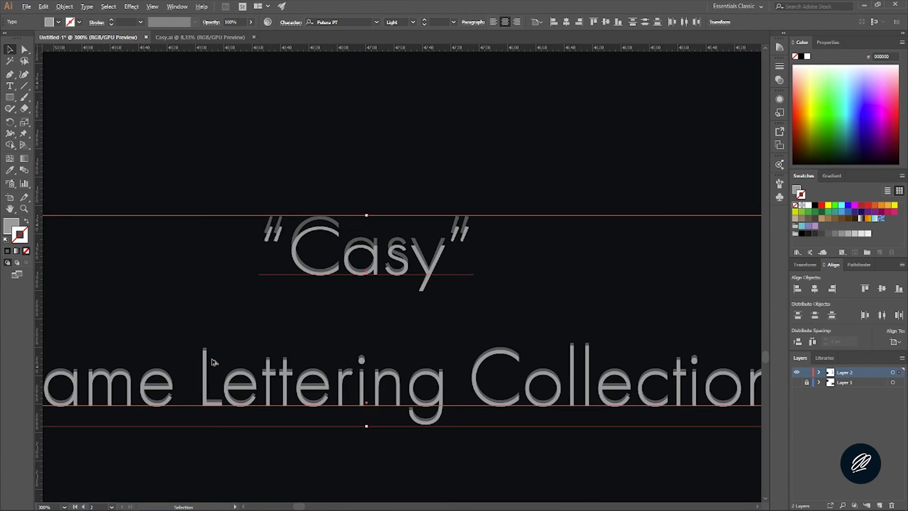
Step: Add "Diesel" captions to the presentation artboards, build light and dark square versions of the logo, and pick up the caption's grey colour
scroll(211, 361, down, 1)
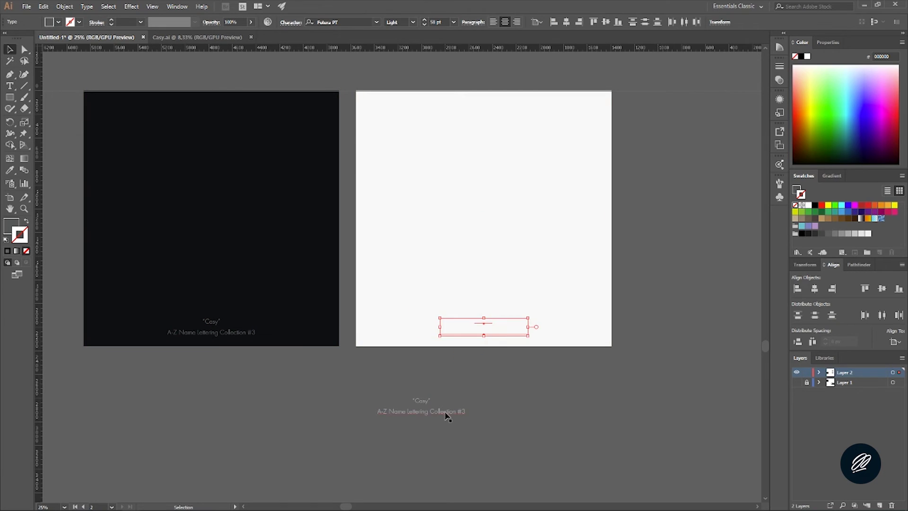
right_click(496, 150)
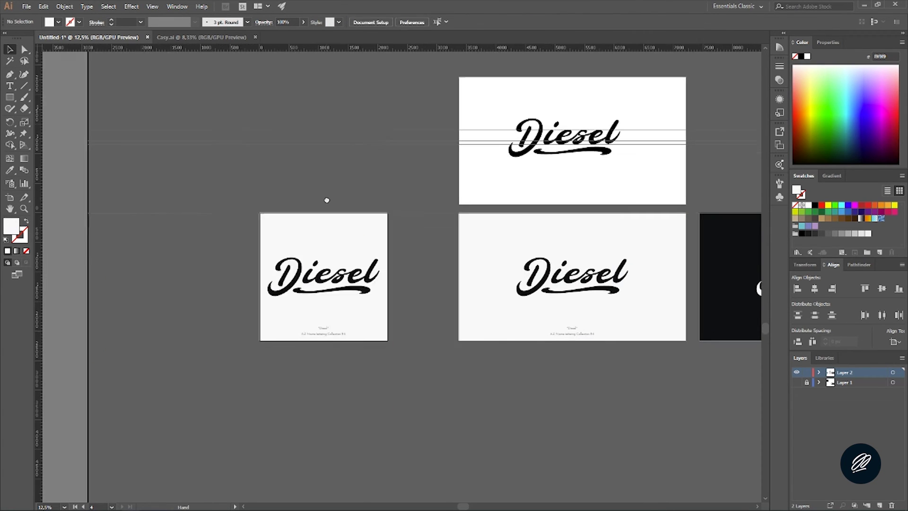
click(337, 274)
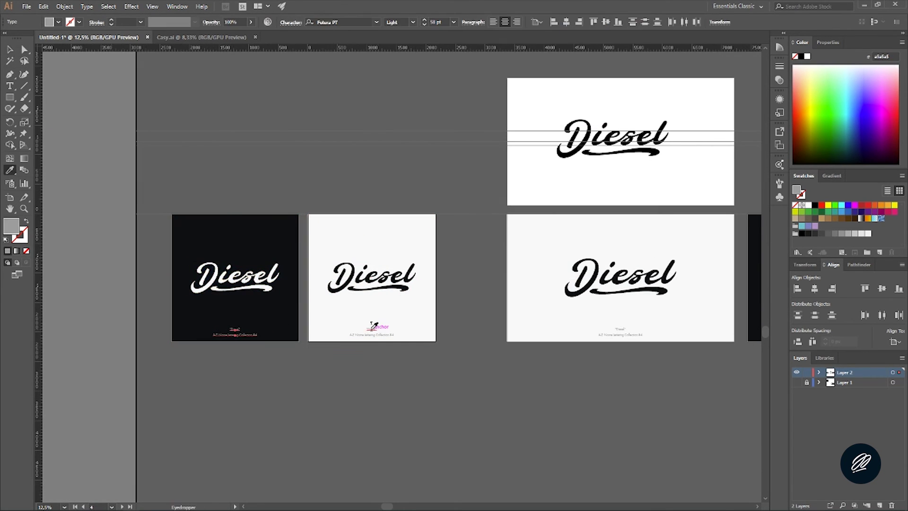